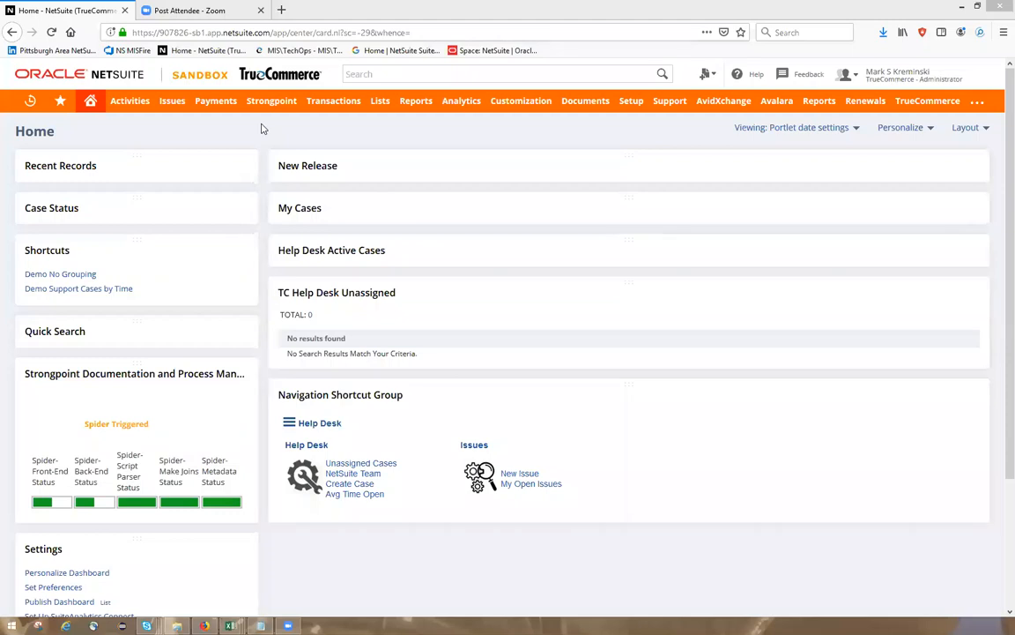
Open the Demo No Grouping saved search from the shortcuts and sort its results by label
mouse_move(201, 101)
click(81, 276)
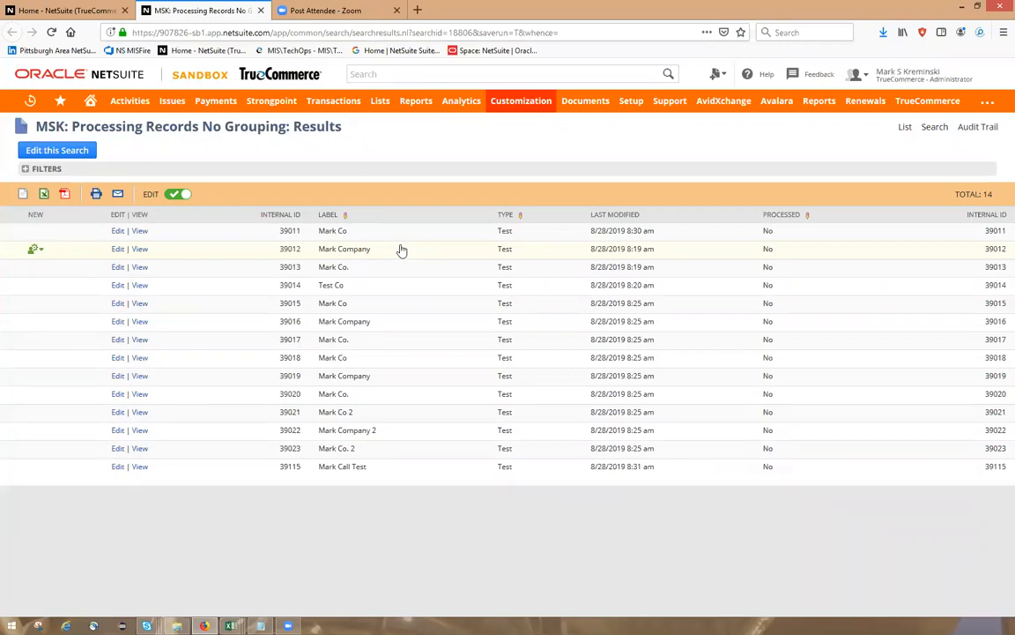
click(362, 218)
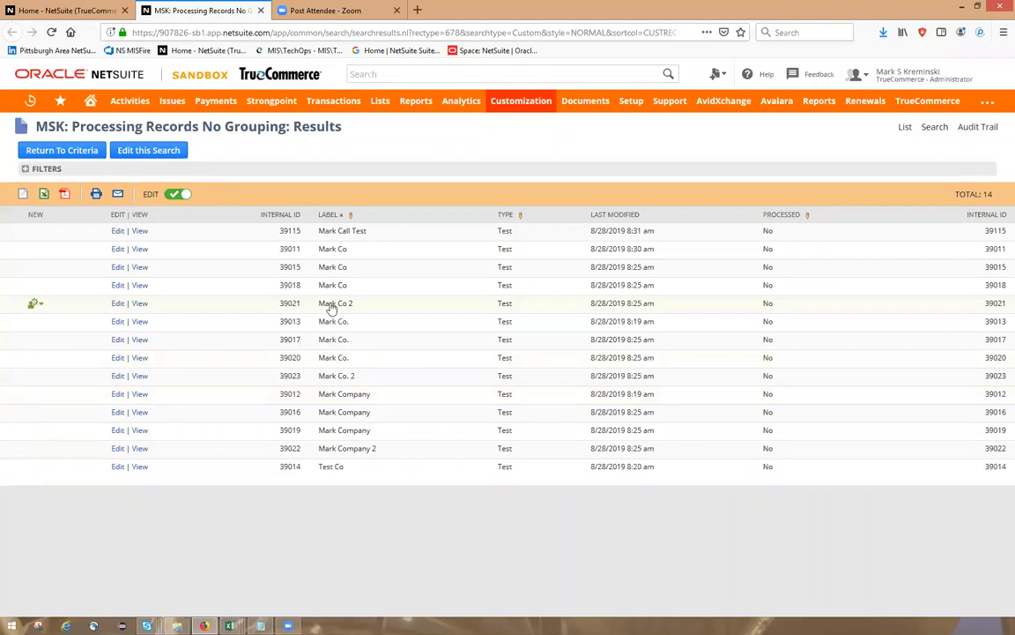
Edit the saved search and set the Label result column's summary type to Group
click(170, 151)
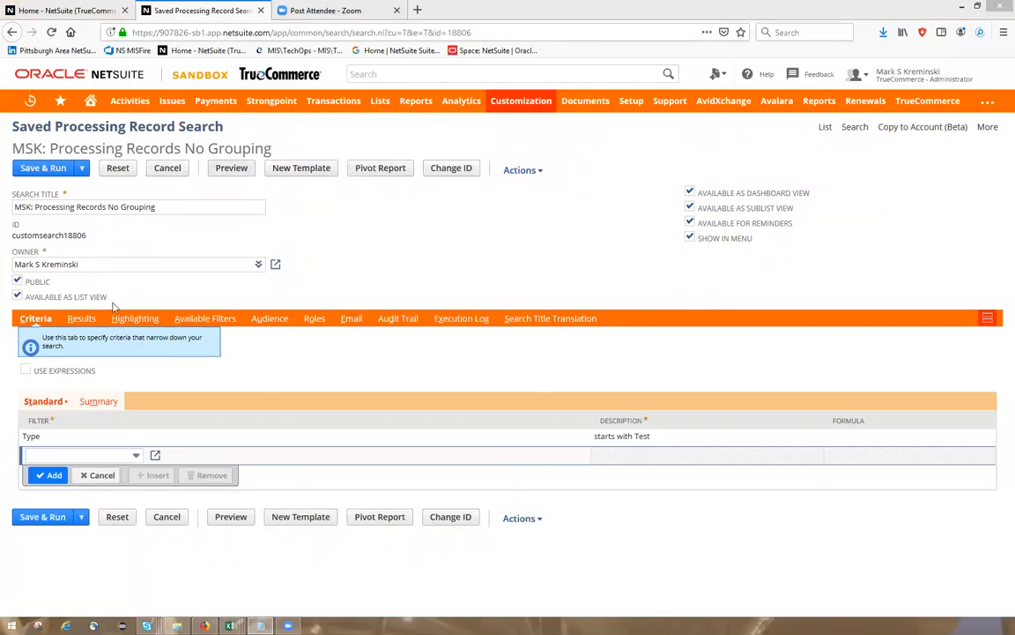
click(82, 318)
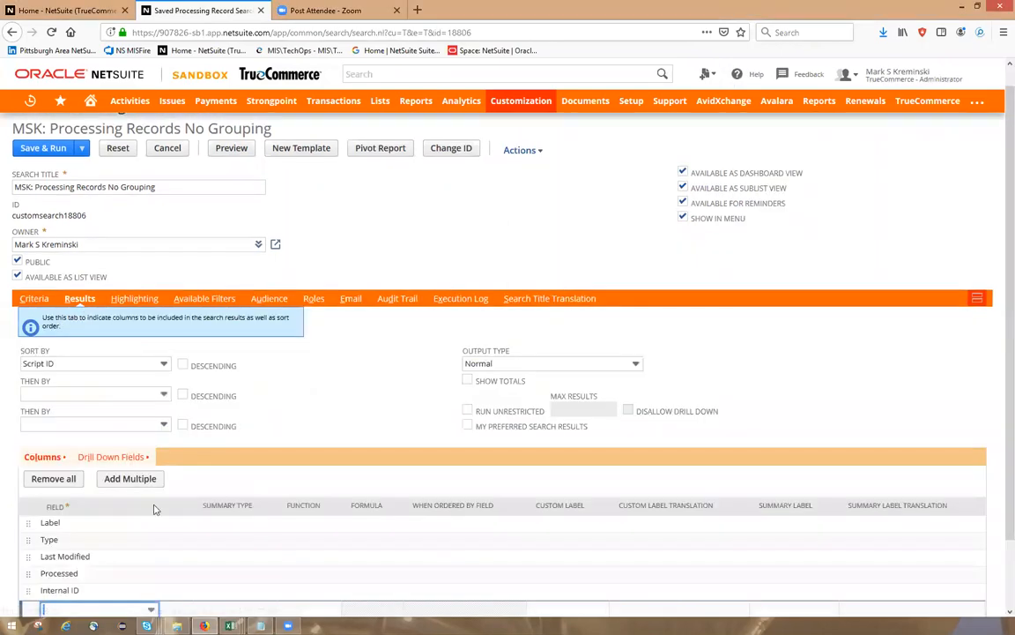
scroll(223, 454, down, 2)
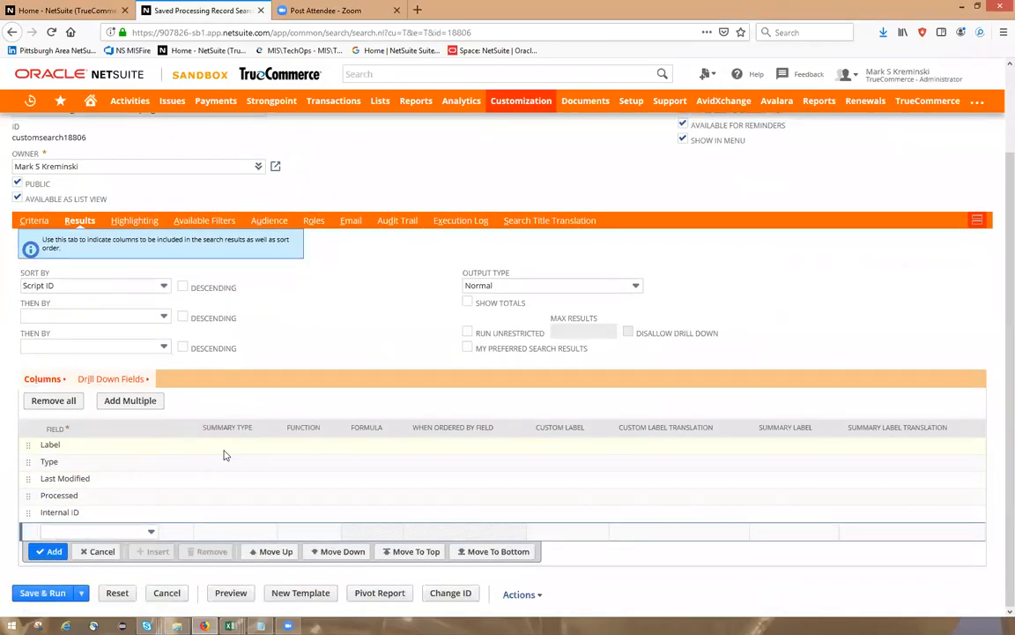
click(222, 452)
click(220, 449)
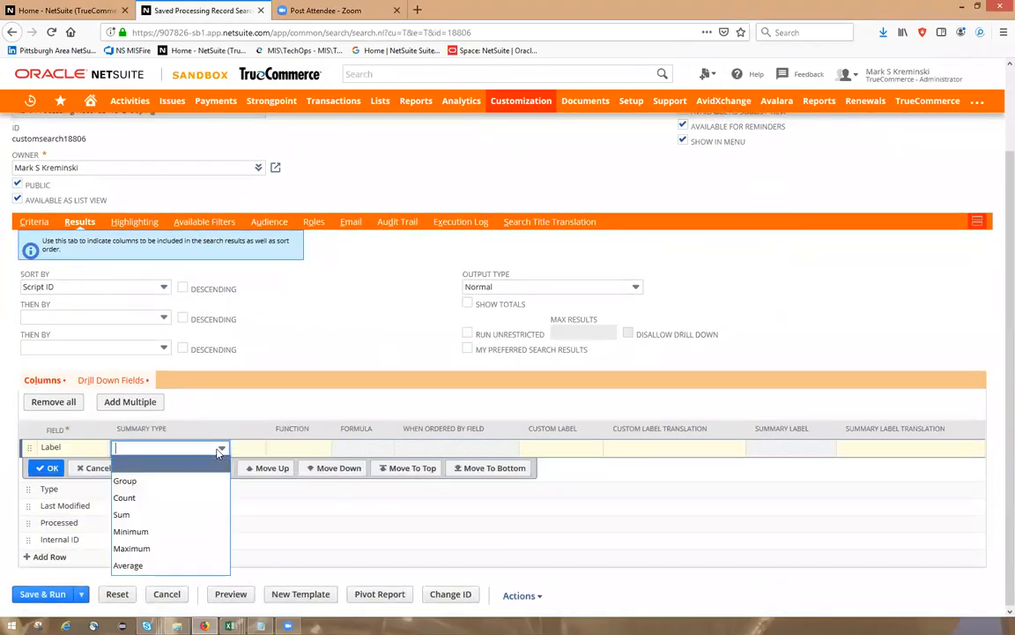
click(165, 481)
Set the Internal ID result column's summary type to Count, and save and run the search
click(167, 540)
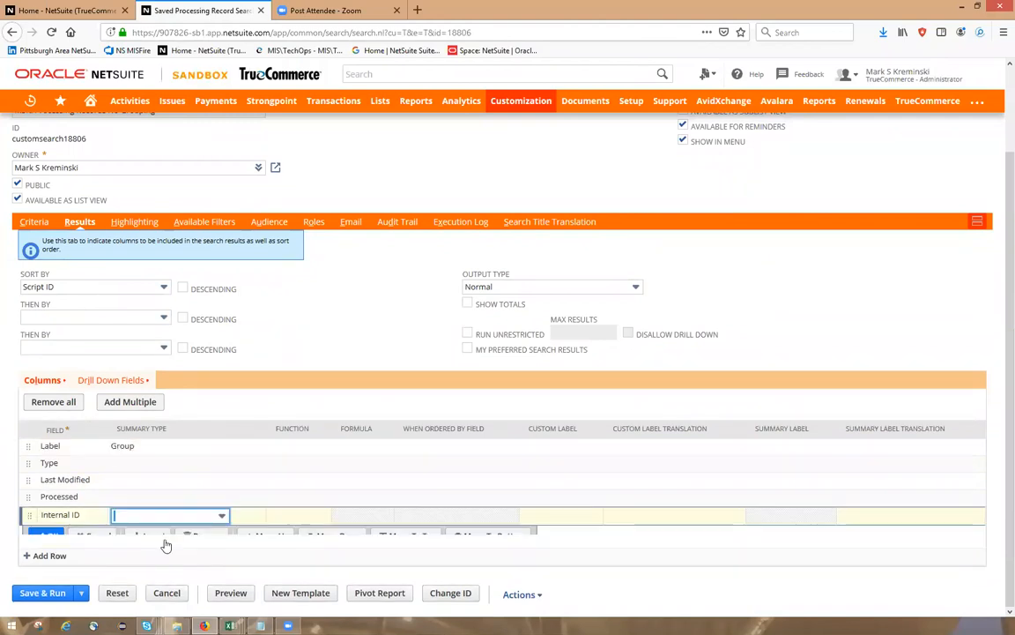
click(168, 514)
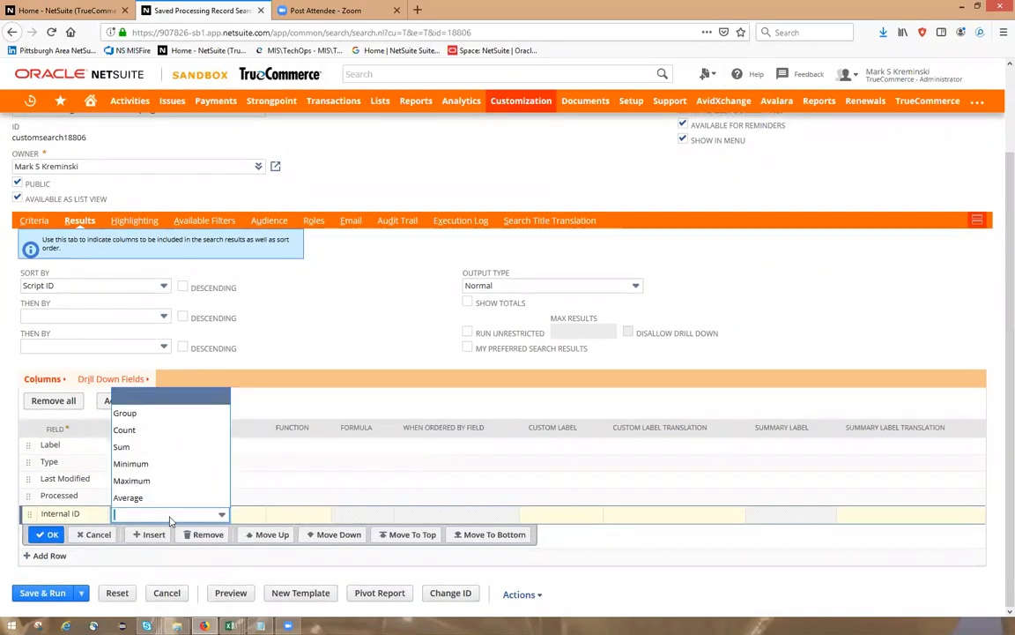
click(160, 432)
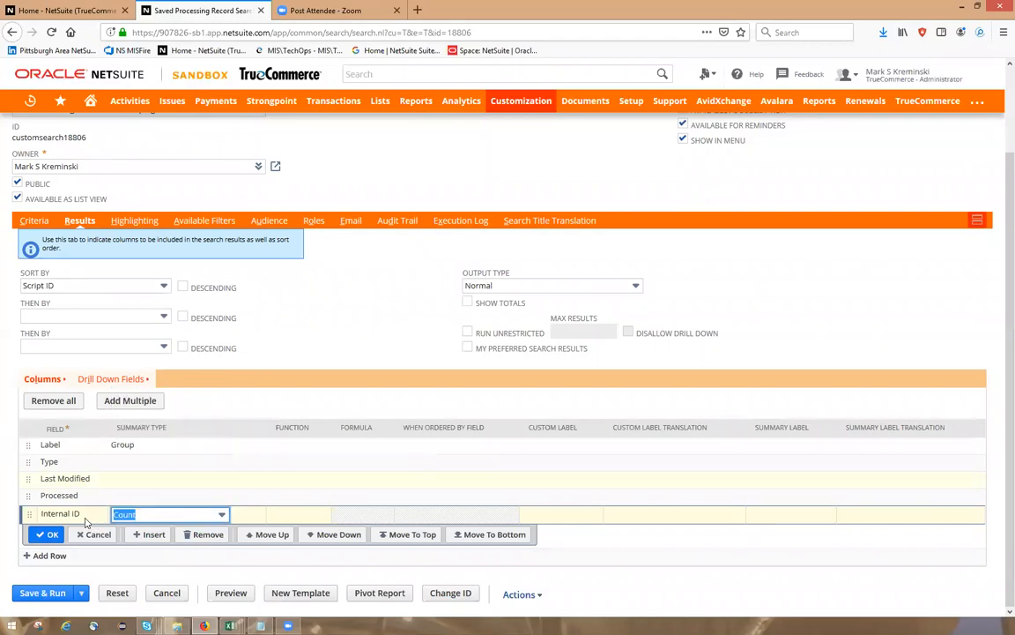
click(42, 535)
scroll(97, 416, up, 2)
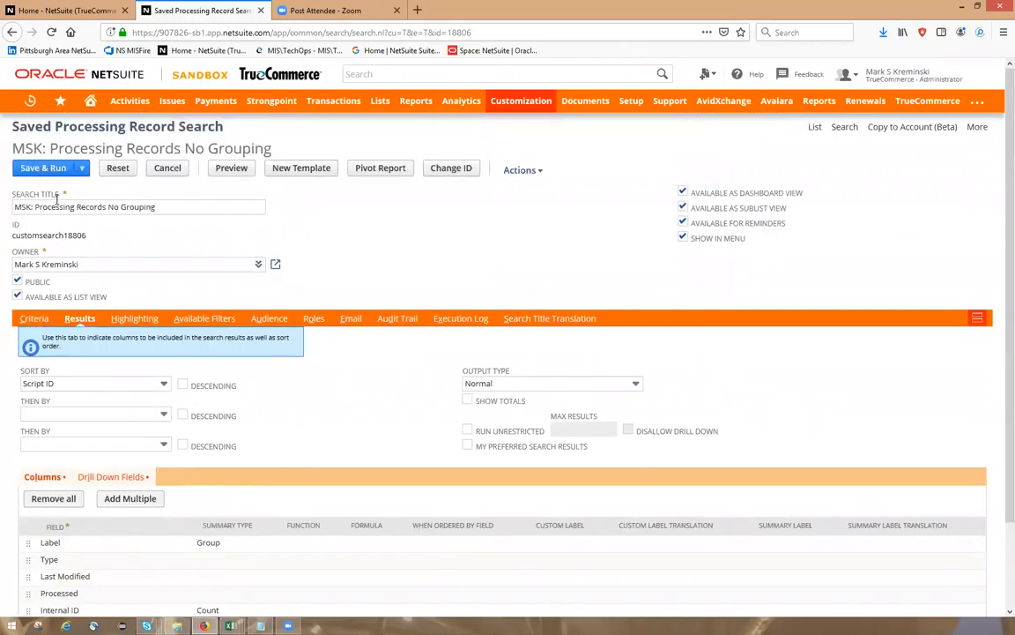
click(45, 167)
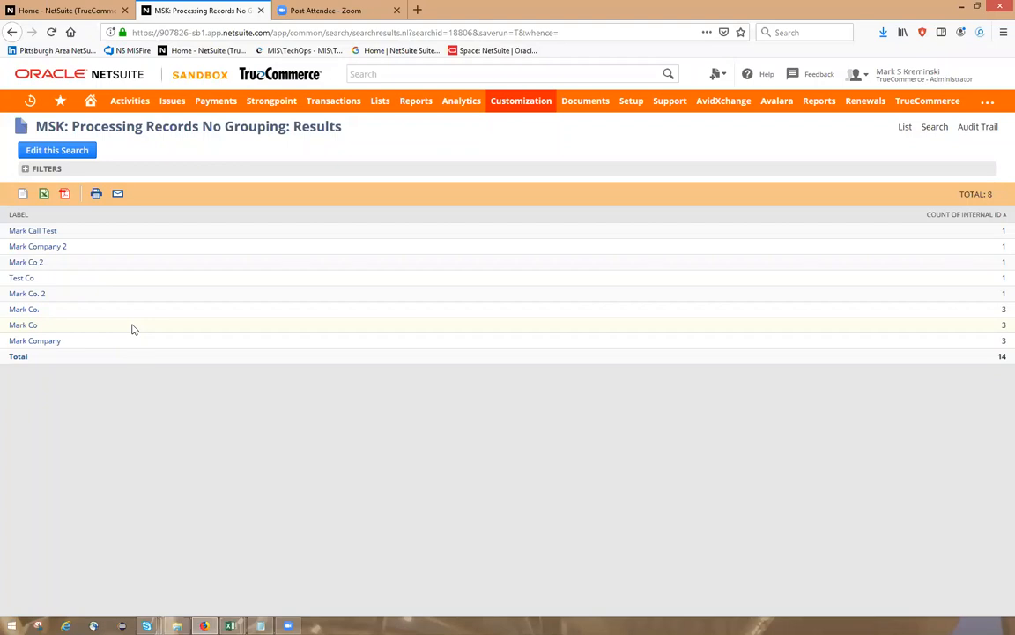
Reopen the saved search for editing and show its result column settings
click(81, 152)
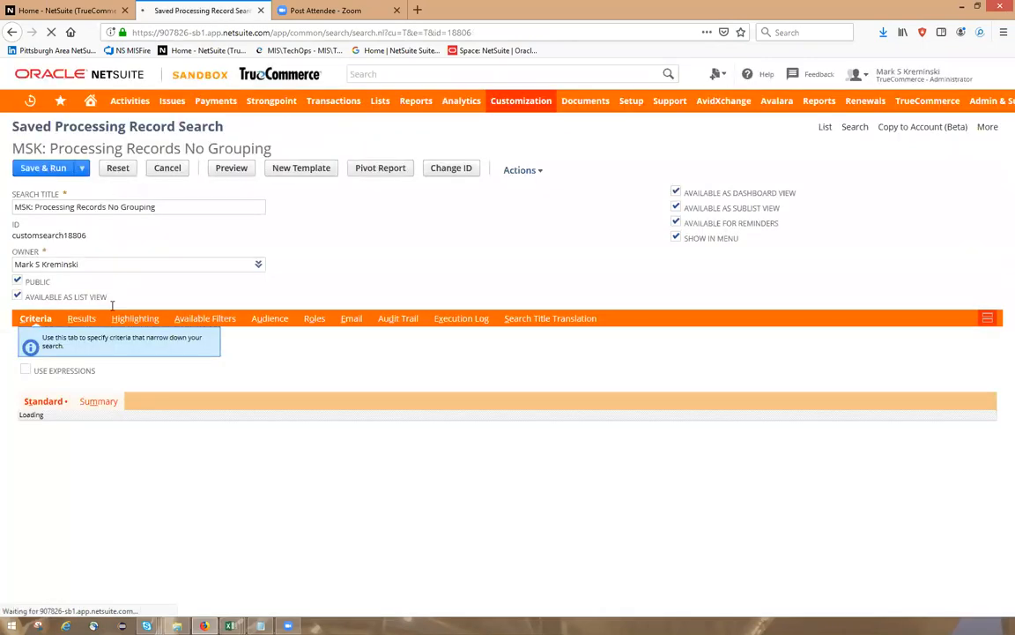
click(79, 298)
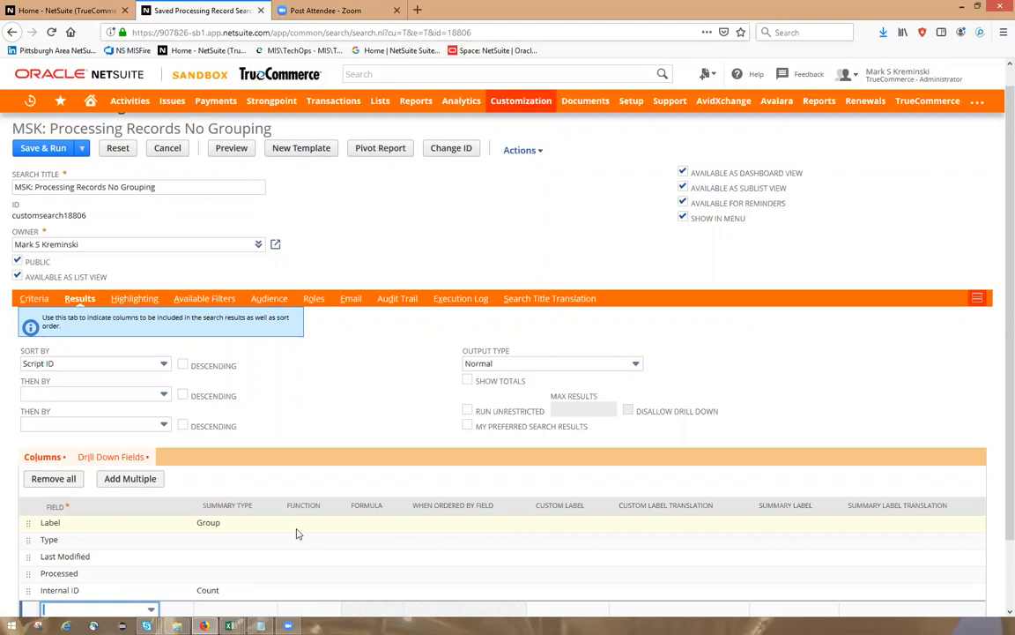
click(371, 529)
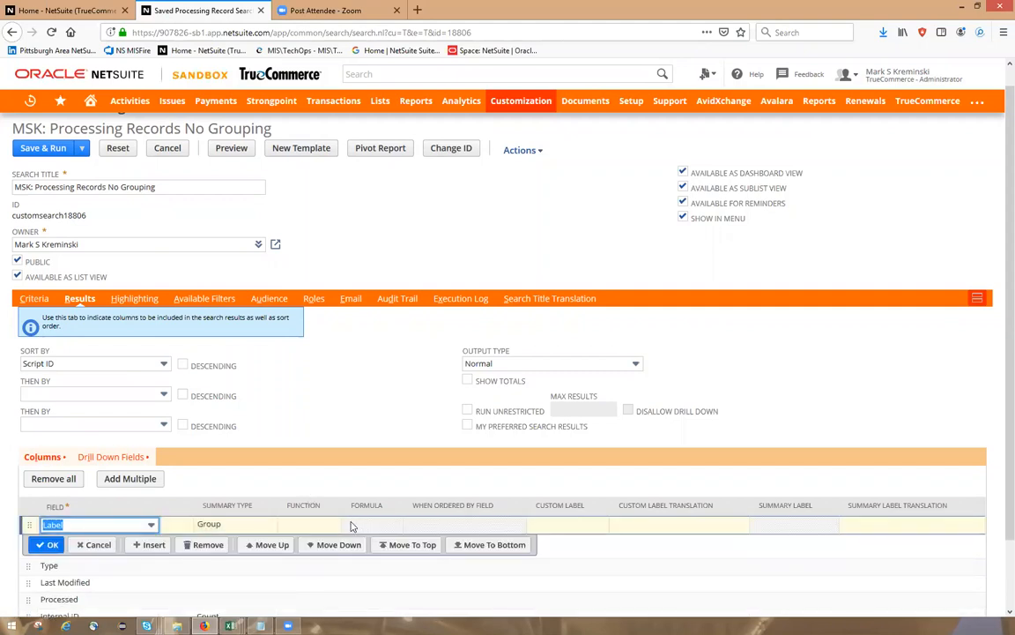
click(304, 524)
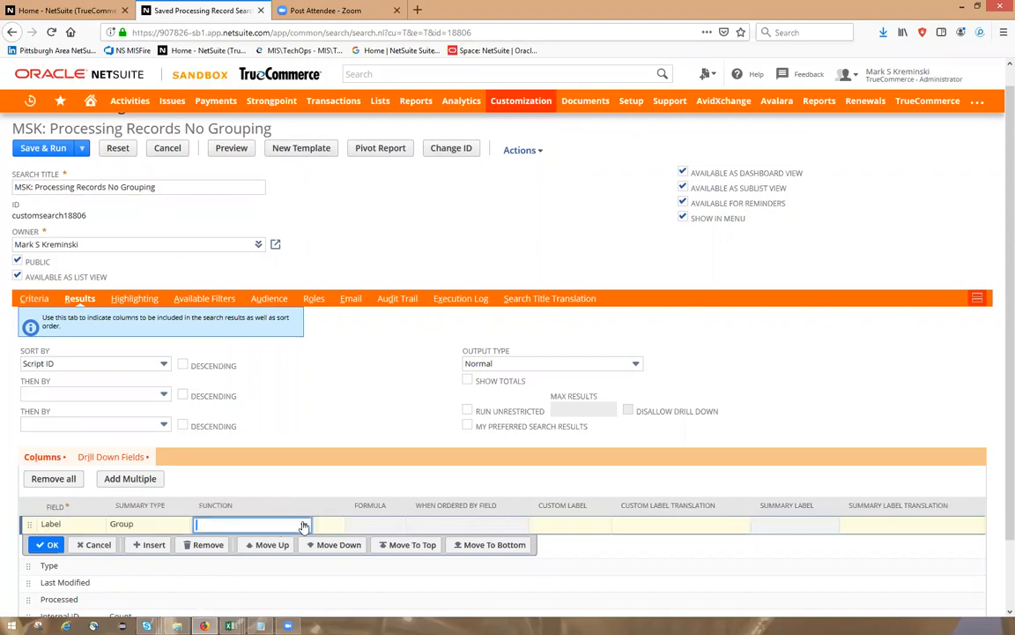
click(374, 532)
scroll(195, 536, down, 2)
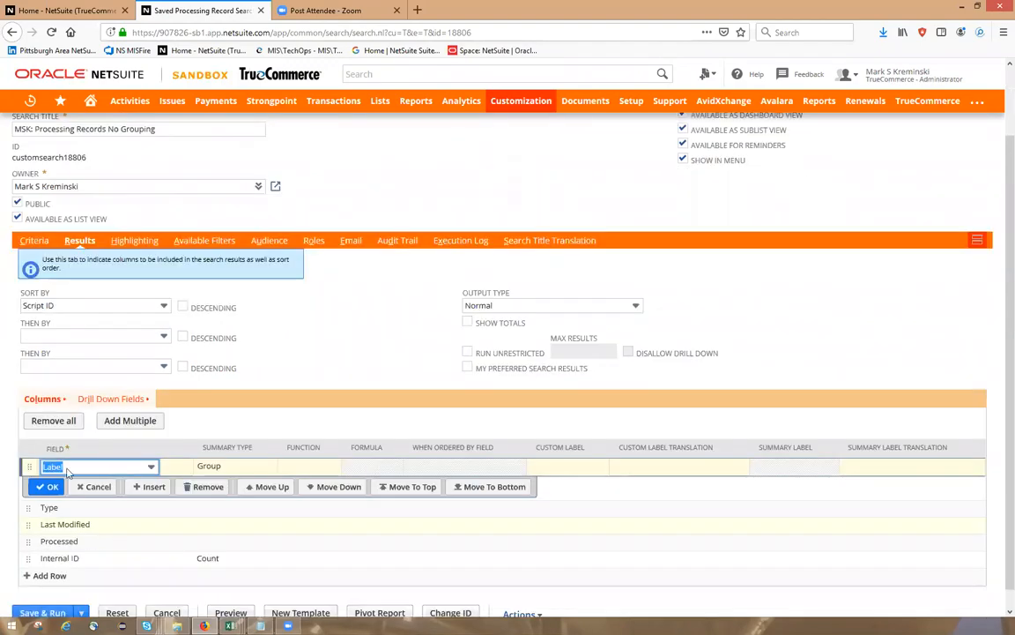
click(330, 451)
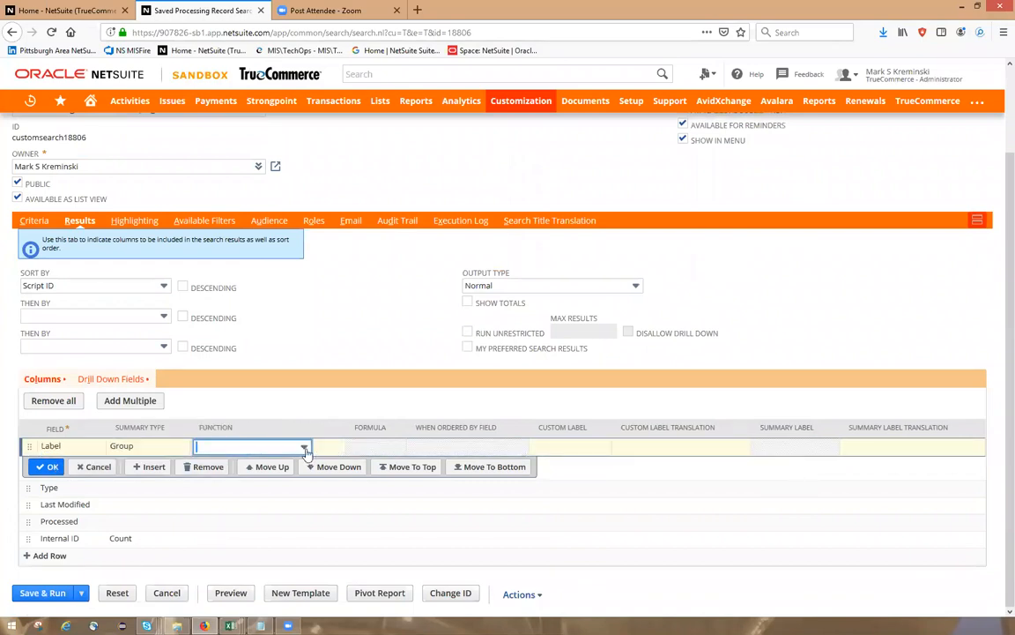
click(305, 448)
click(305, 448)
click(52, 467)
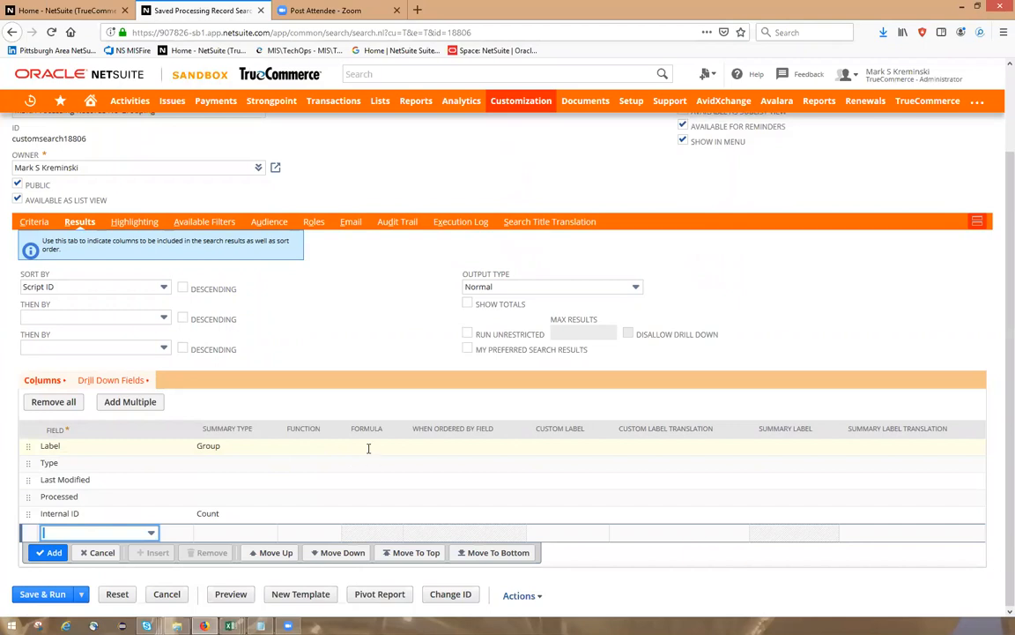
Replace the grouped Label result column's field with Formula (Text)
click(156, 450)
click(94, 450)
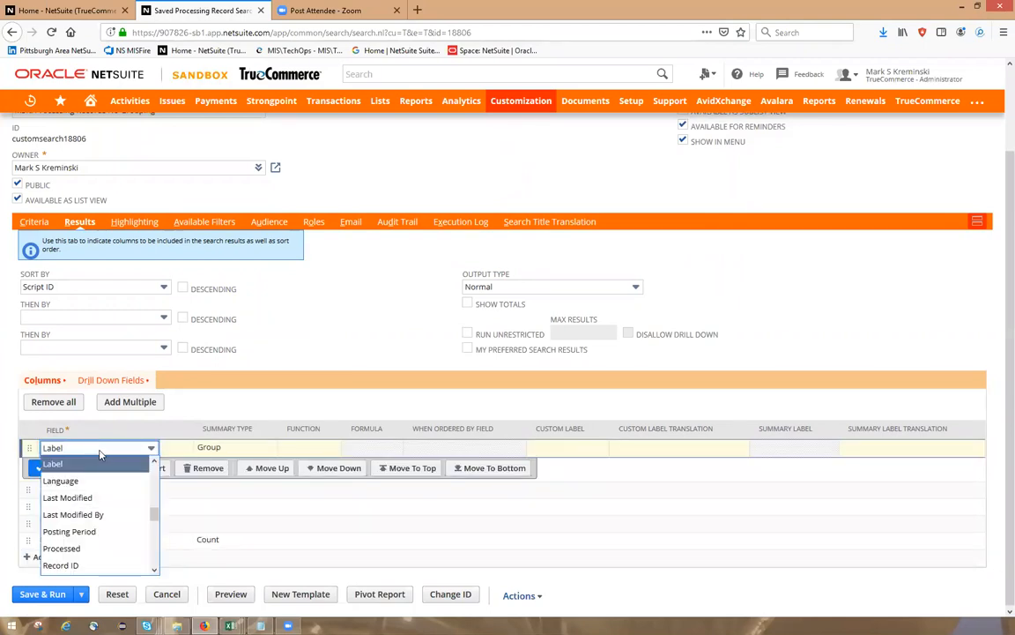
text(f)
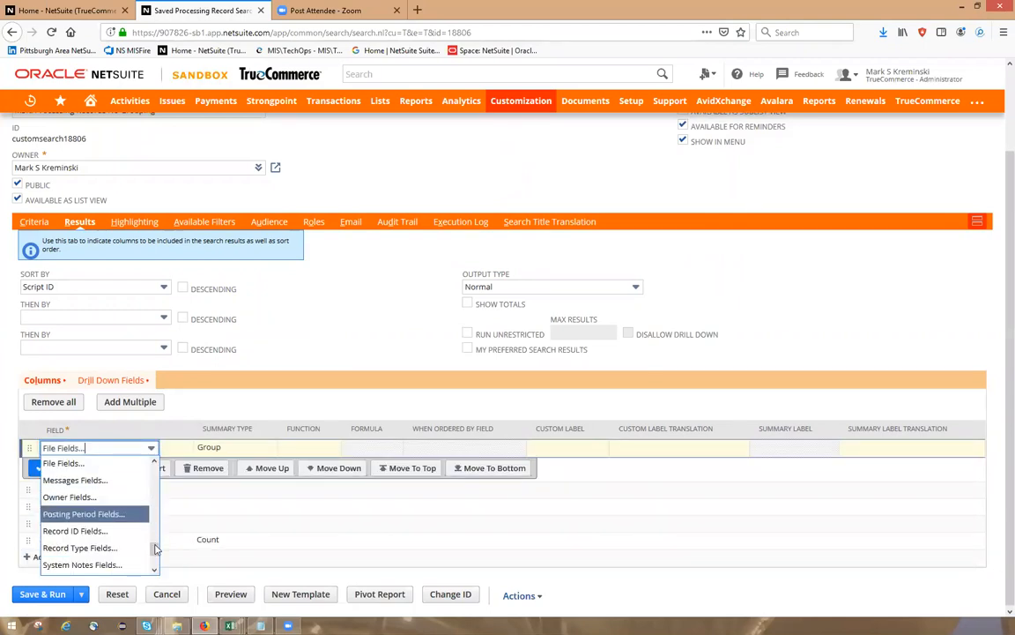
drag(154, 548, 156, 493)
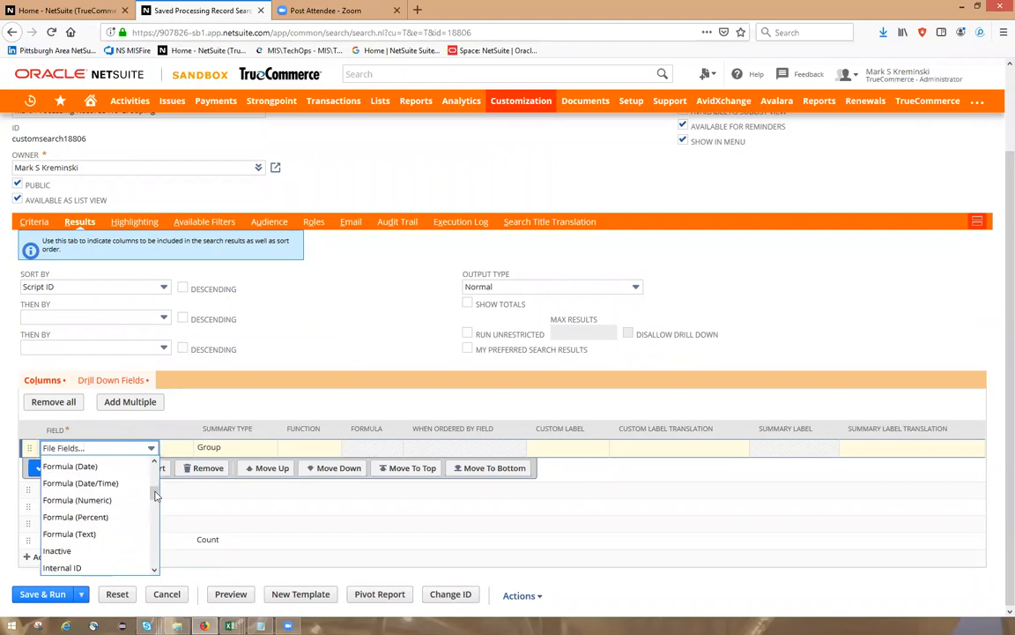
click(108, 534)
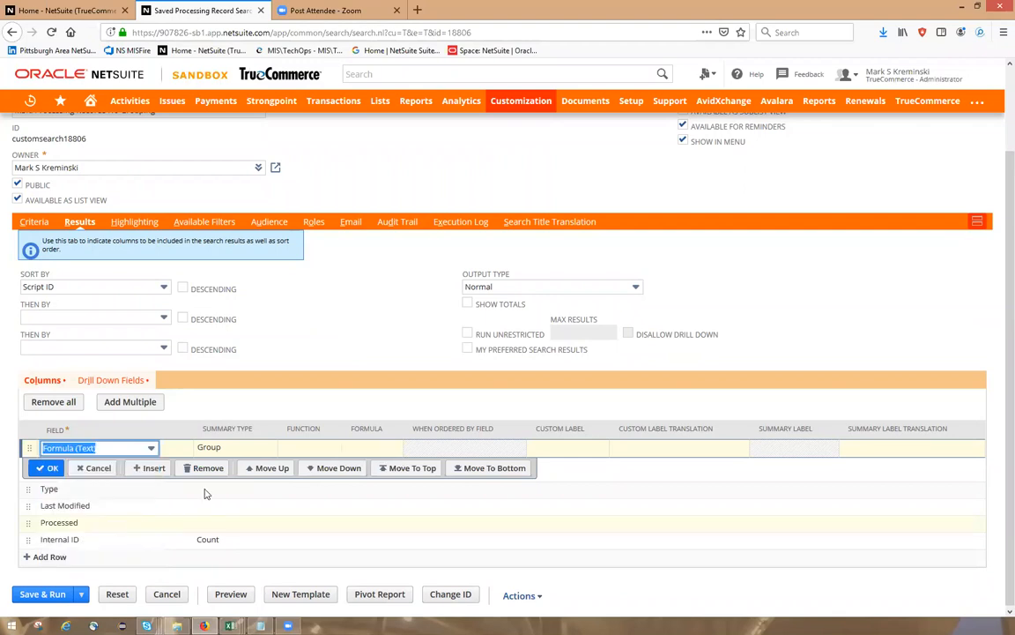
Open the formula editor for the Formula (Text) column and insert the Label field reference {custrecord_tc_label}
click(361, 449)
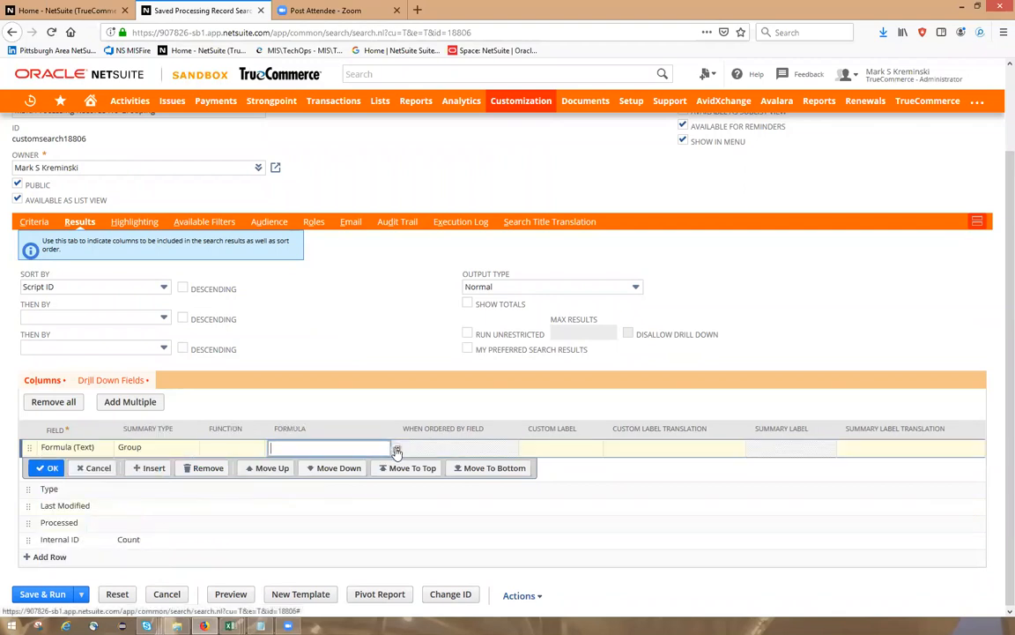
click(395, 449)
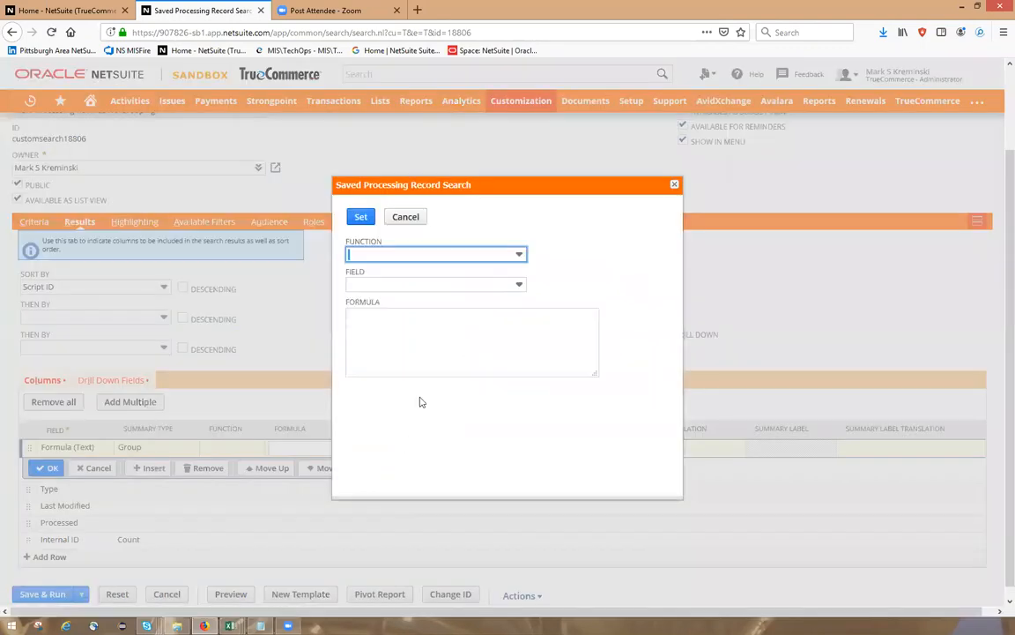
click(508, 286)
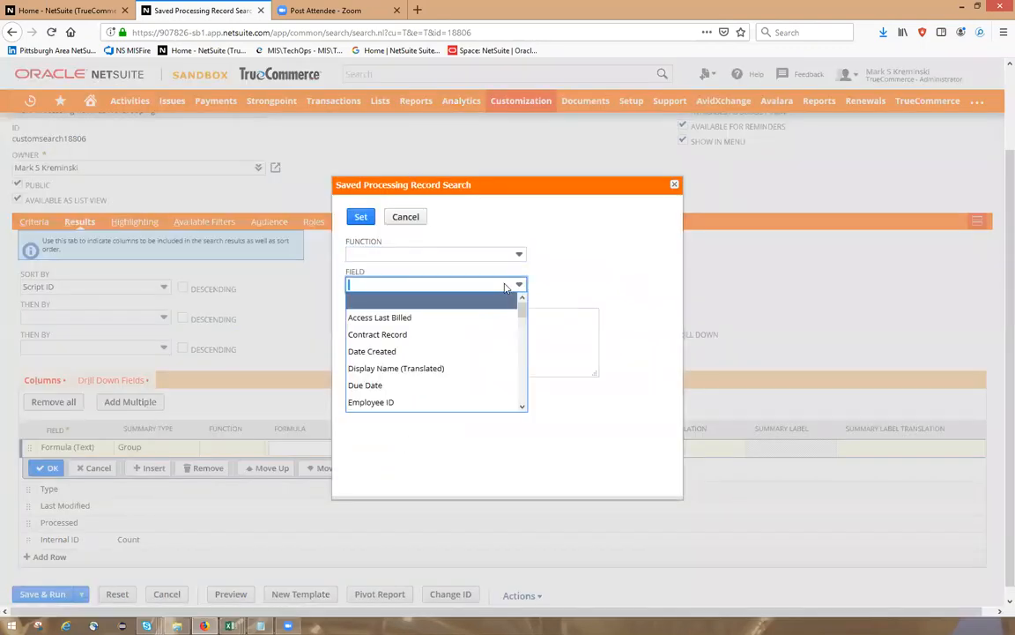
scroll(476, 342, down, 5)
click(457, 335)
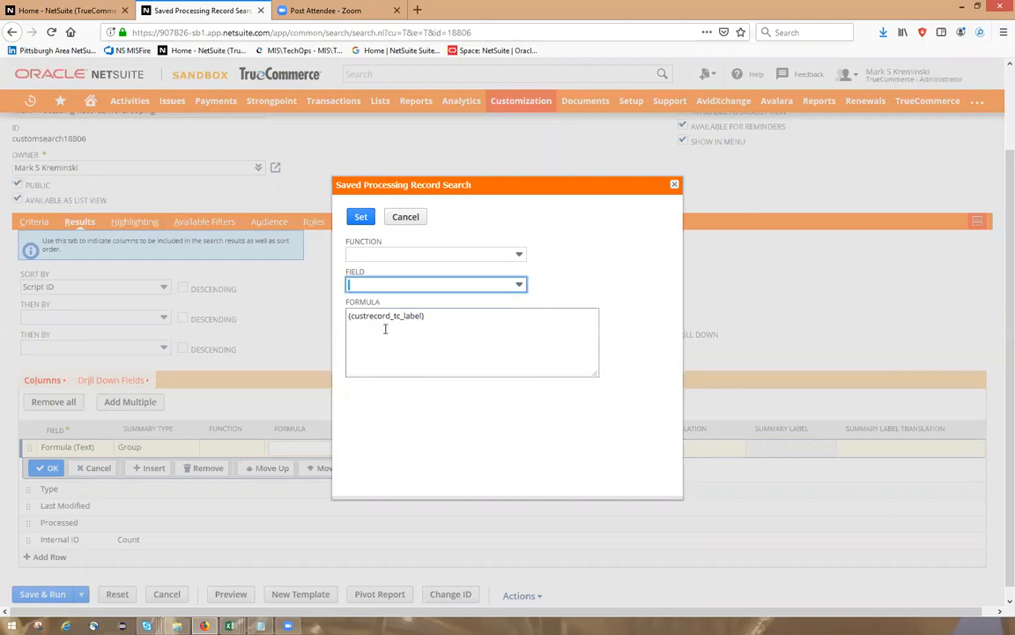
Change the formula to SUBSTR({custrecord_tc_label}, 0, 7), apply it to the column, and save and run the search
click(349, 317)
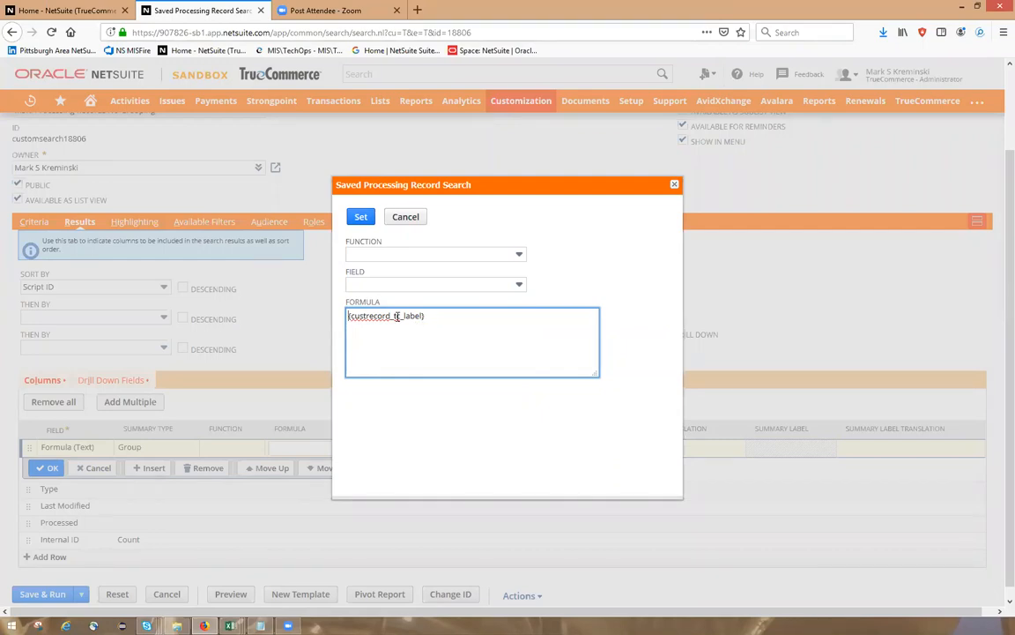
key(ctrl+a)
text(SUBSTR({custrecord_tc_label}, 0, 7))
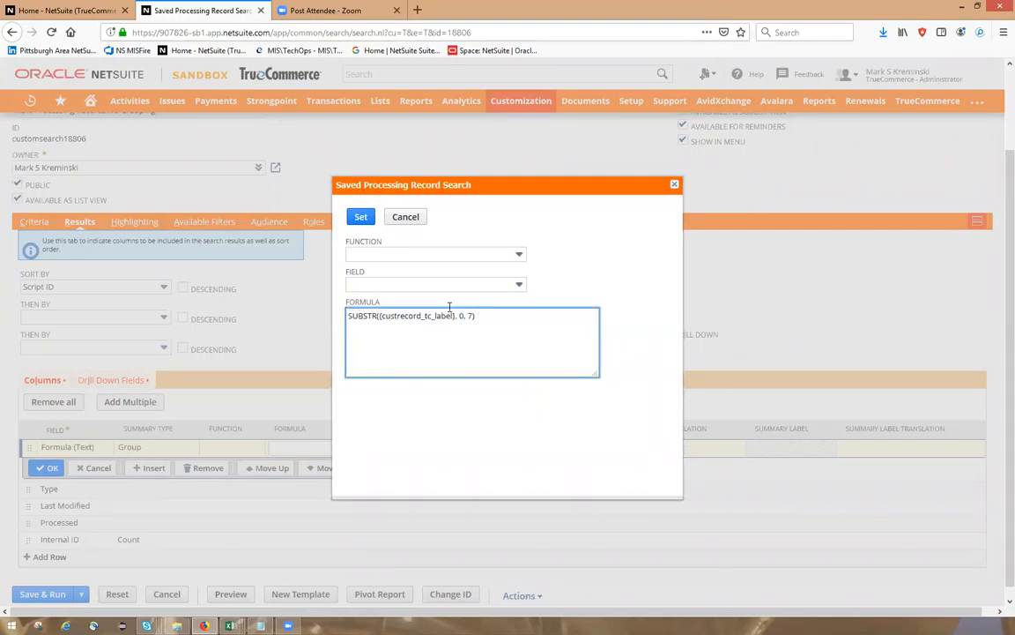
click(359, 219)
click(46, 469)
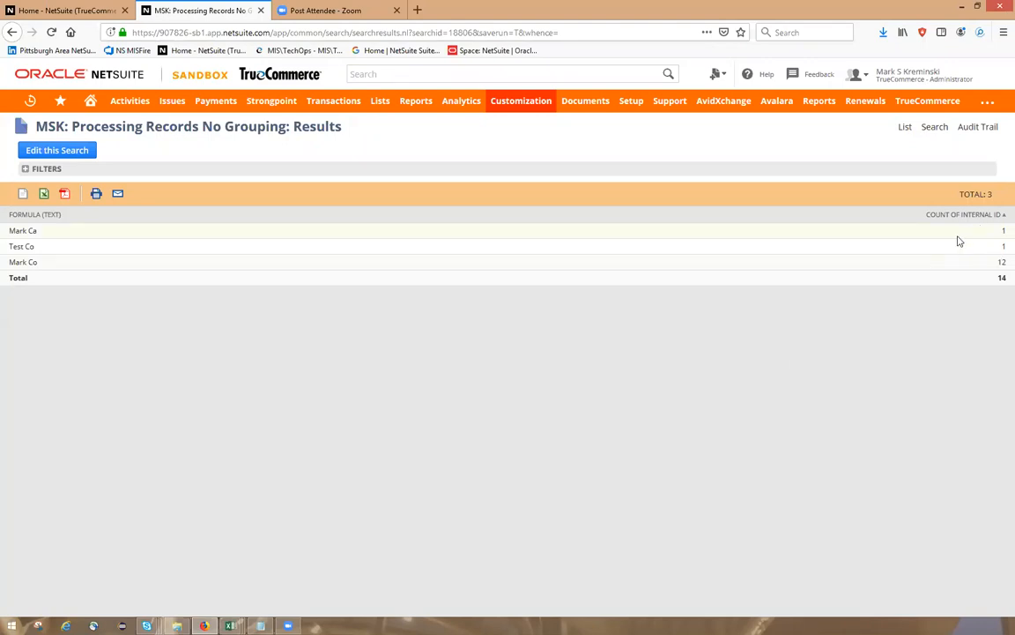
Reopen the saved search for editing and begin a summary criterion of type Count on the Internal ID field
click(79, 152)
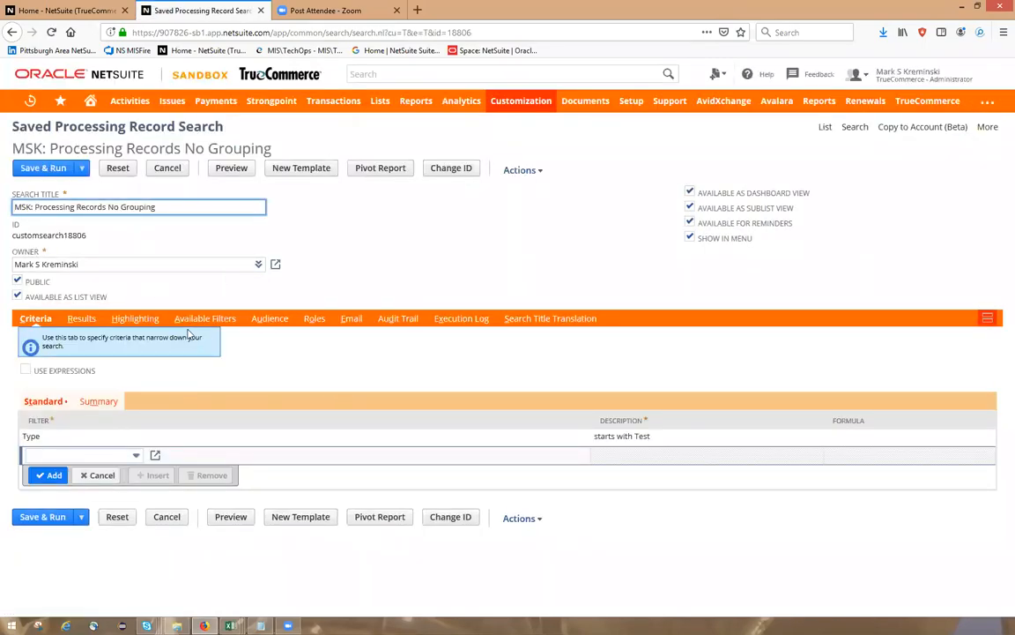
click(99, 402)
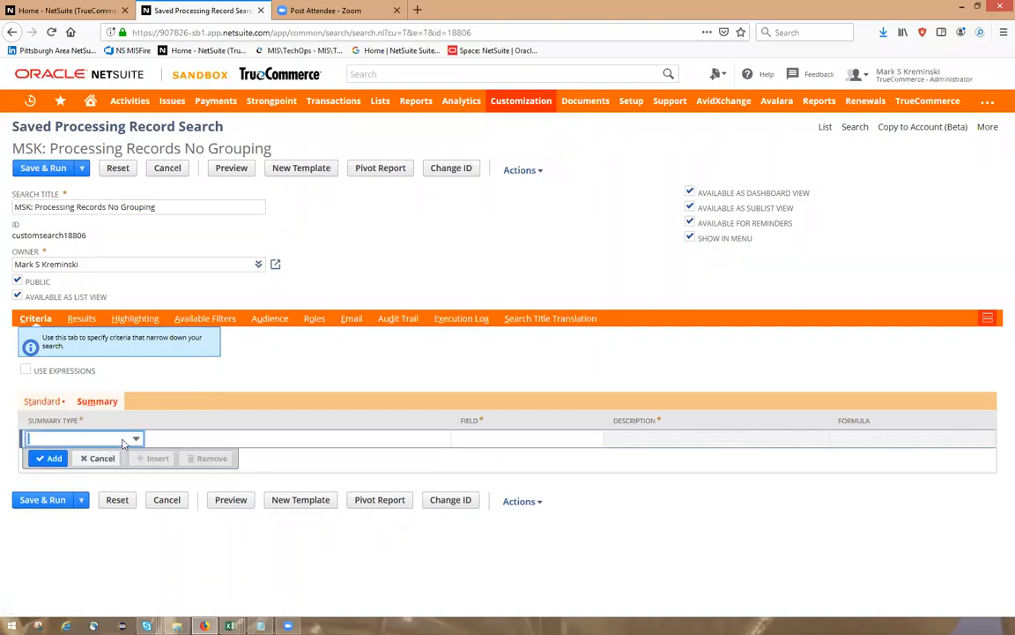
click(123, 440)
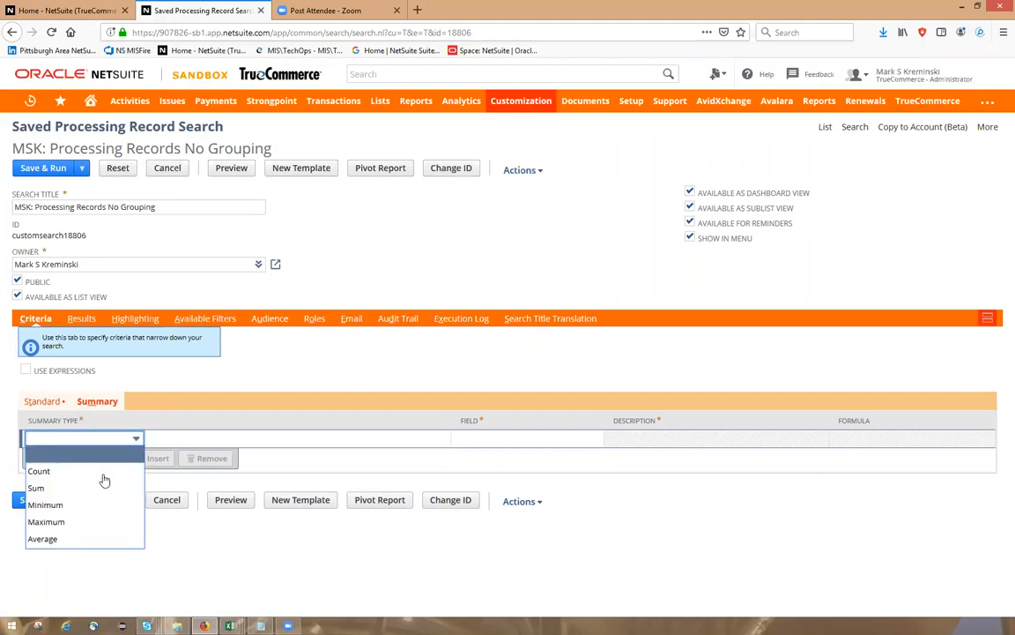
click(88, 470)
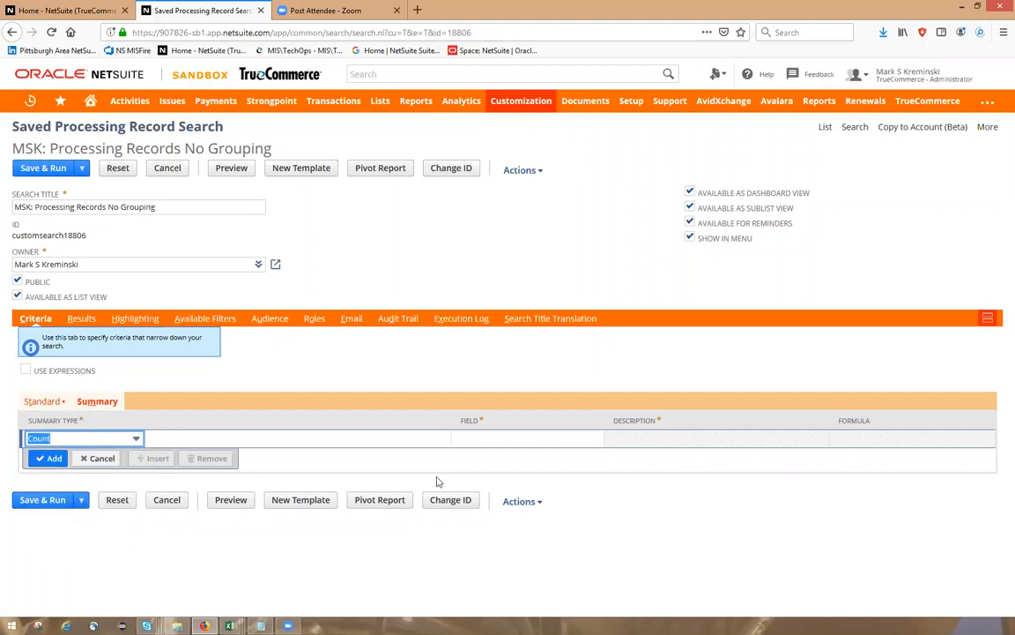
click(476, 445)
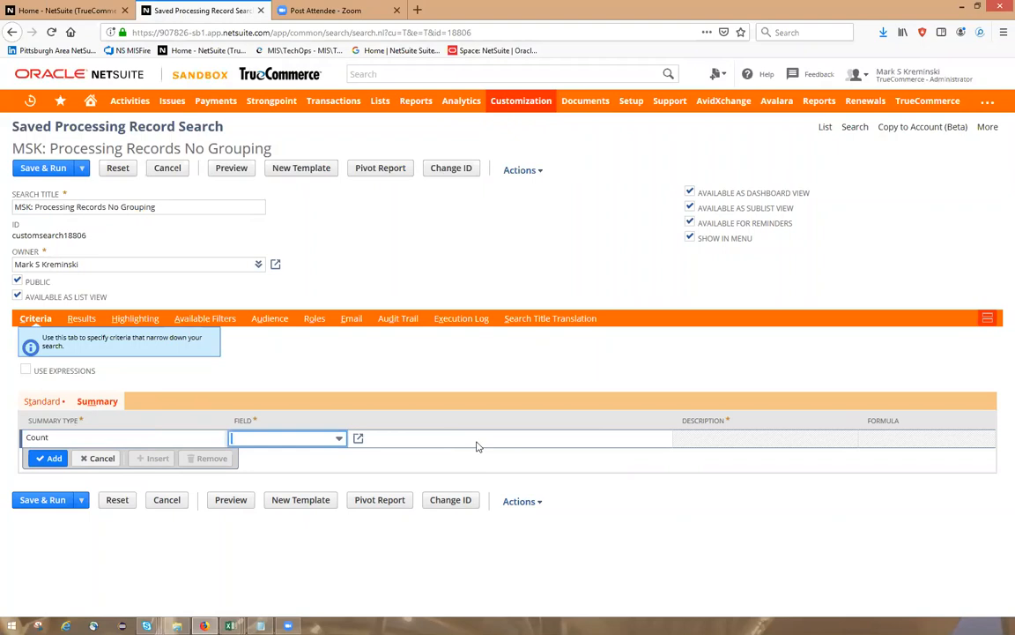
click(338, 441)
text(ive)
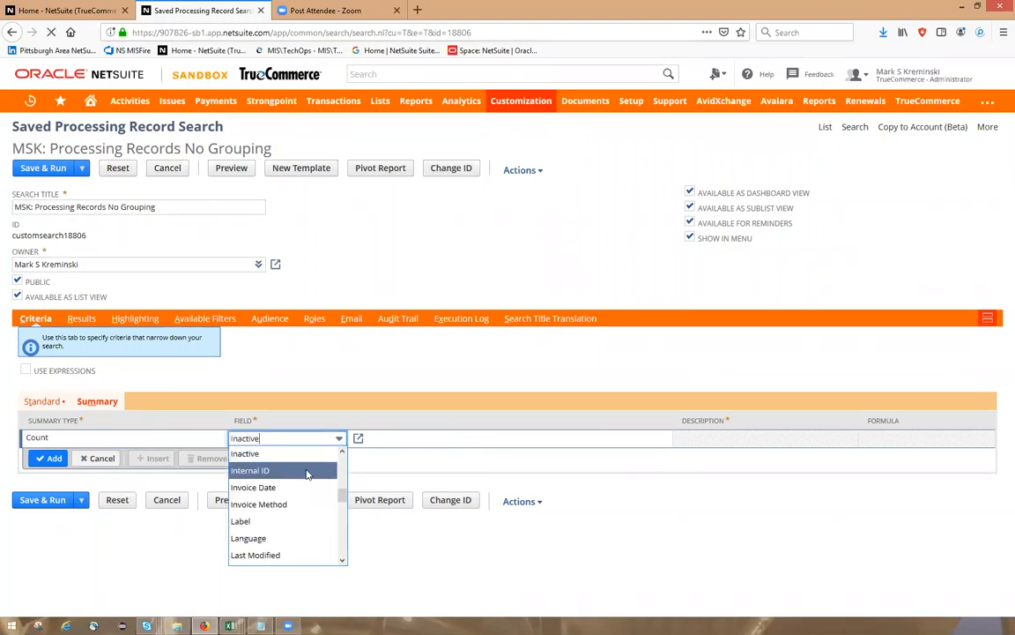
click(300, 472)
Set the Internal ID count condition to greater than 1, then save and run the search
click(413, 267)
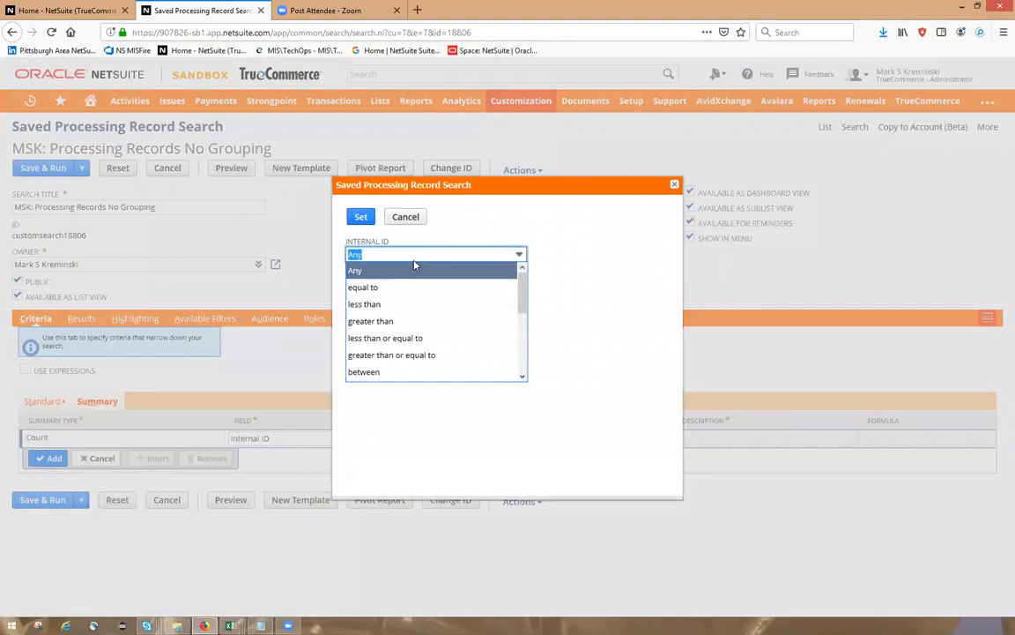
scroll(402, 291, down, 1)
click(397, 280)
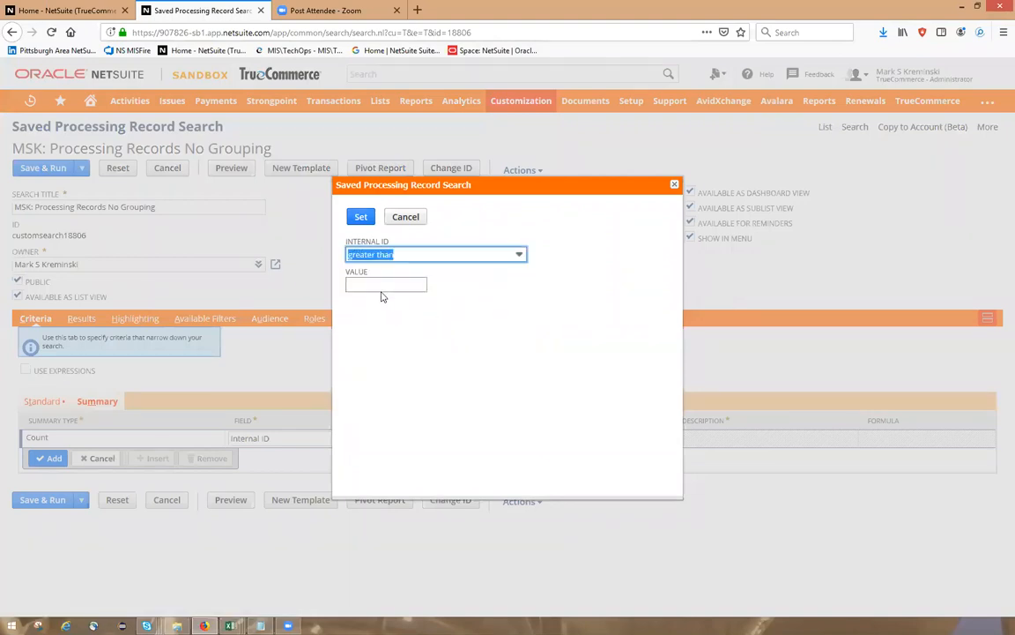
click(381, 287)
text(1)
click(359, 220)
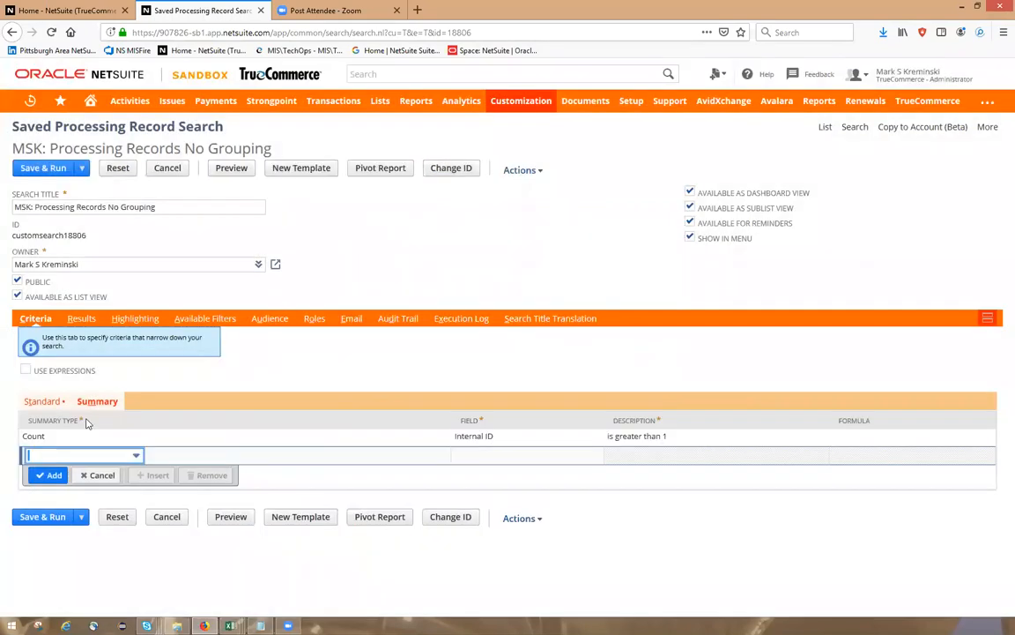
click(62, 172)
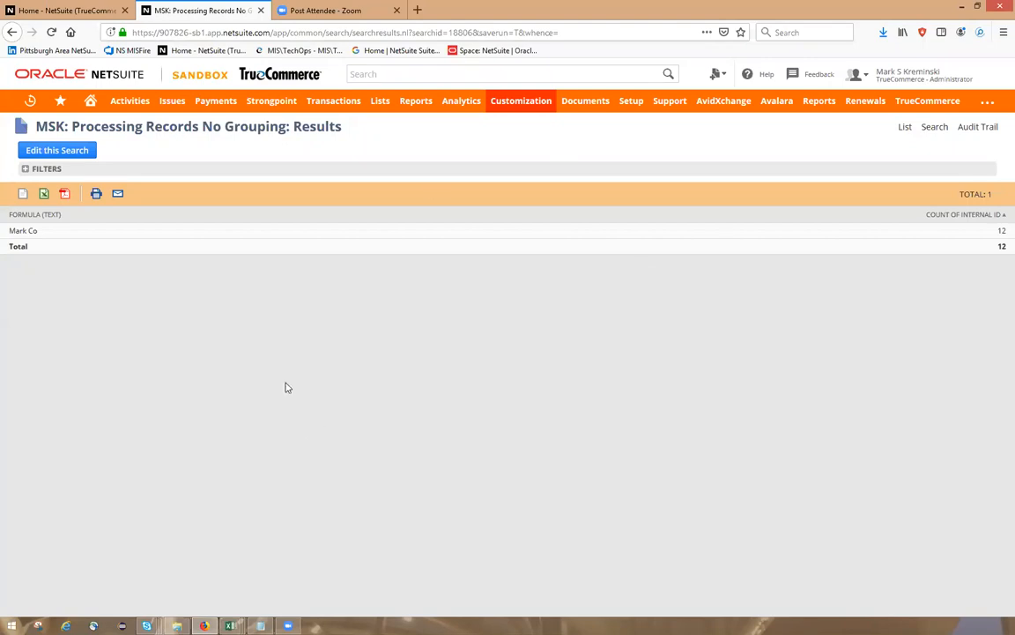
Go to the Admin & Support dashboard by way of Home and look over its portlets
click(97, 103)
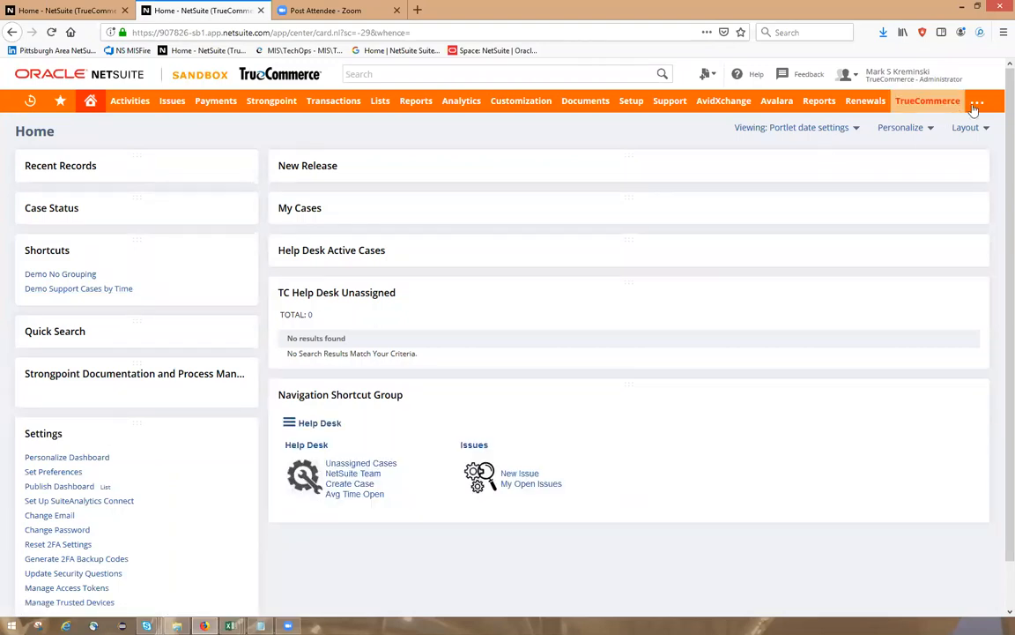
mouse_move(973, 104)
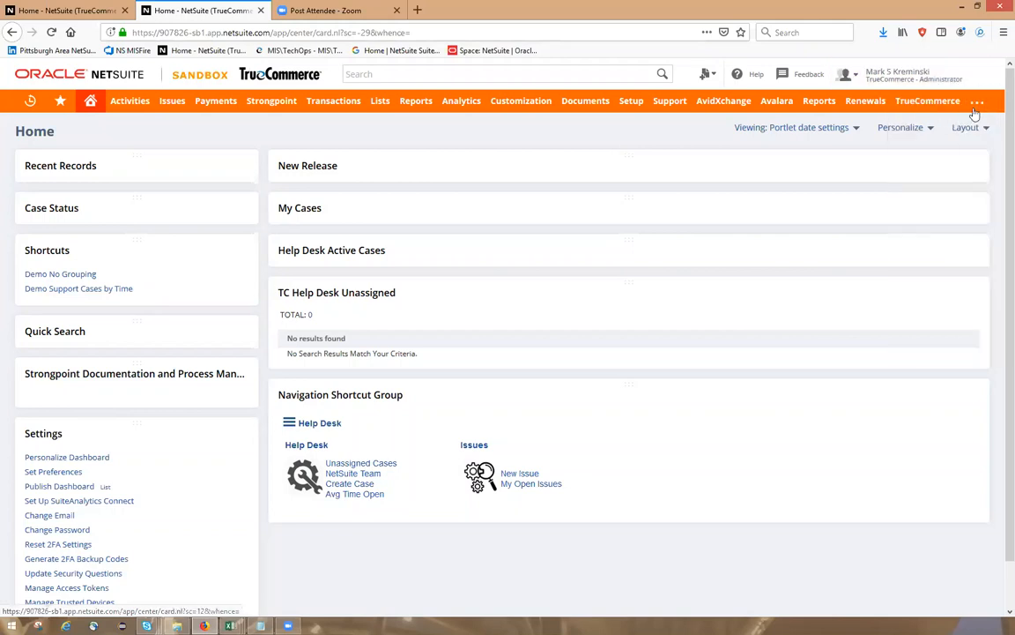
click(952, 125)
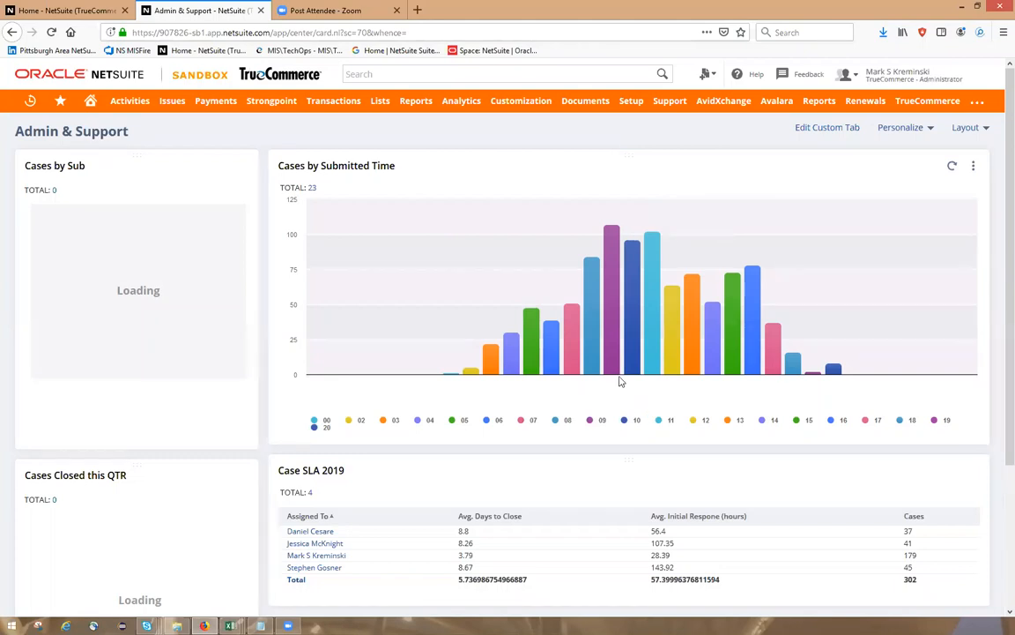
scroll(618, 380, down, 3)
scroll(617, 380, up, 3)
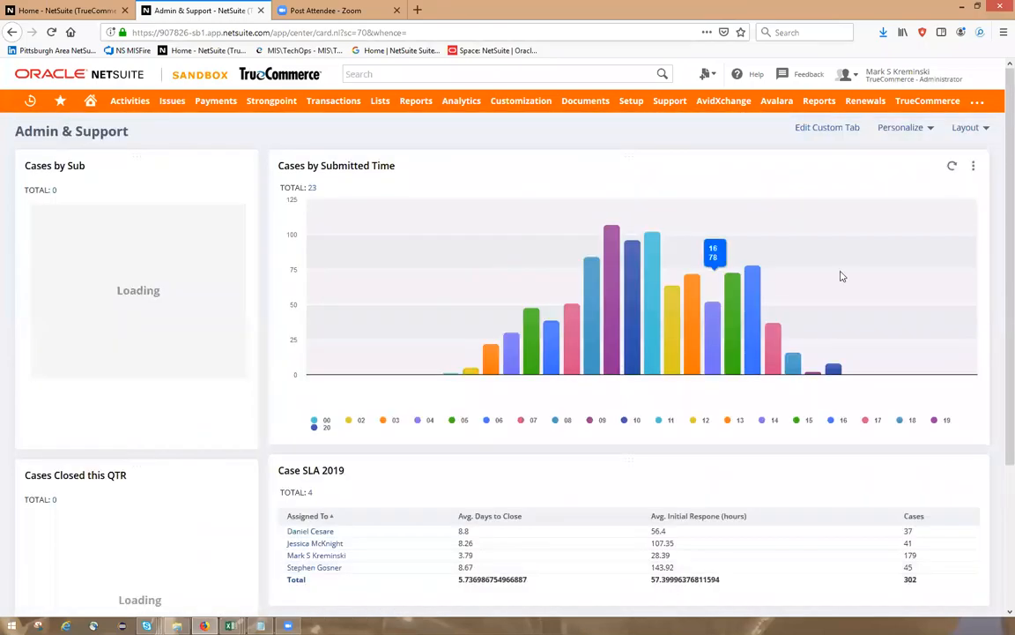
Copy the search name from the Cases by Submitted Time portlet's setup and close the setup without changes
click(974, 166)
click(957, 185)
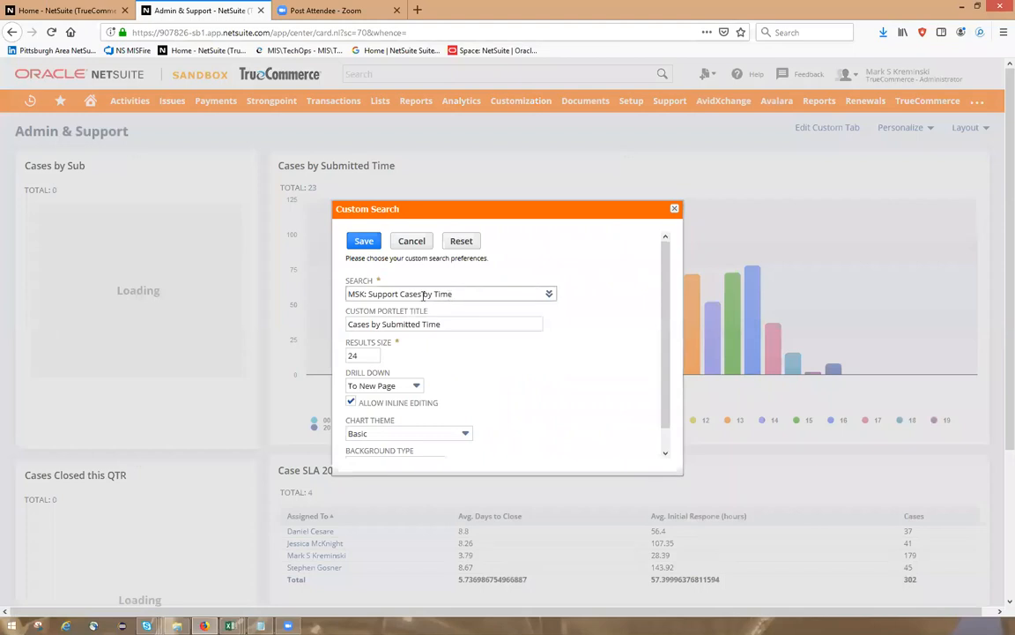
drag(469, 293, 344, 294)
key(ctrl+c)
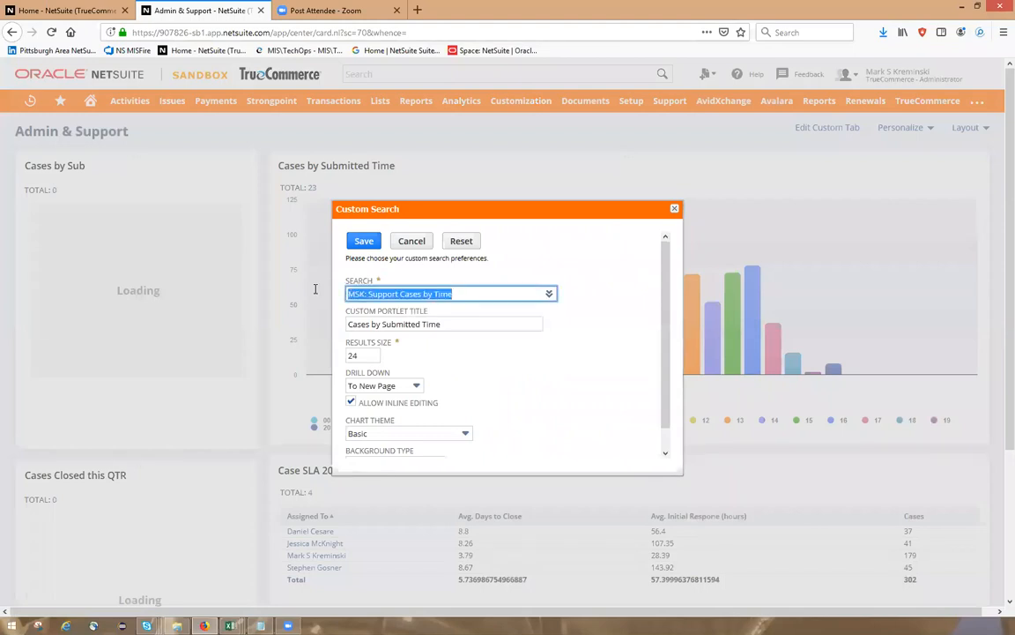
click(411, 240)
Find the saved search with the global query "sea: MSK: Support Cases by Time" and open it for editing
click(394, 77)
text(sea)
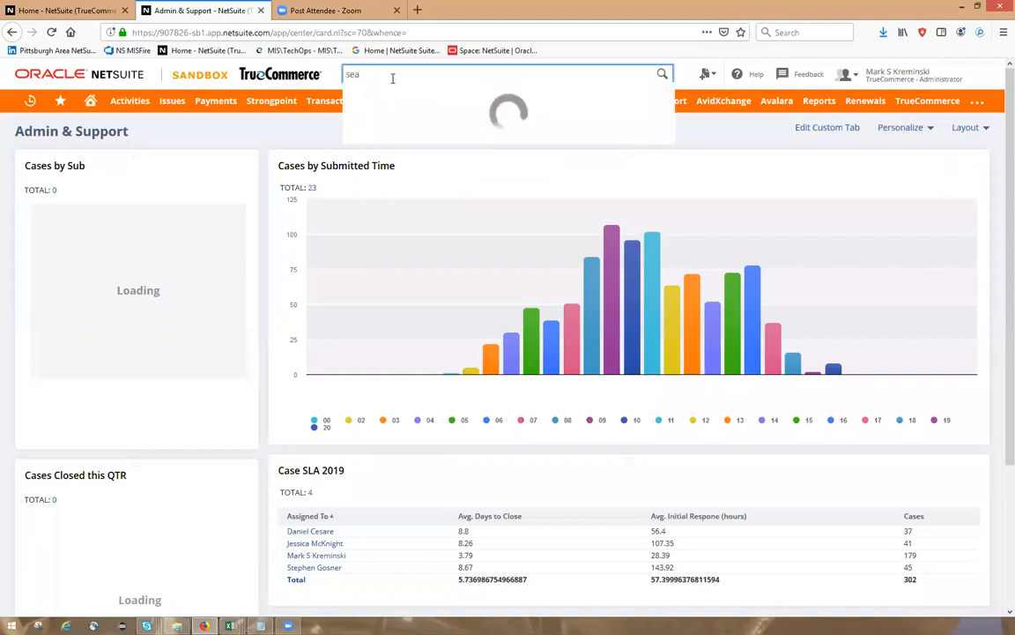
text(:)
key(ctrl+v)
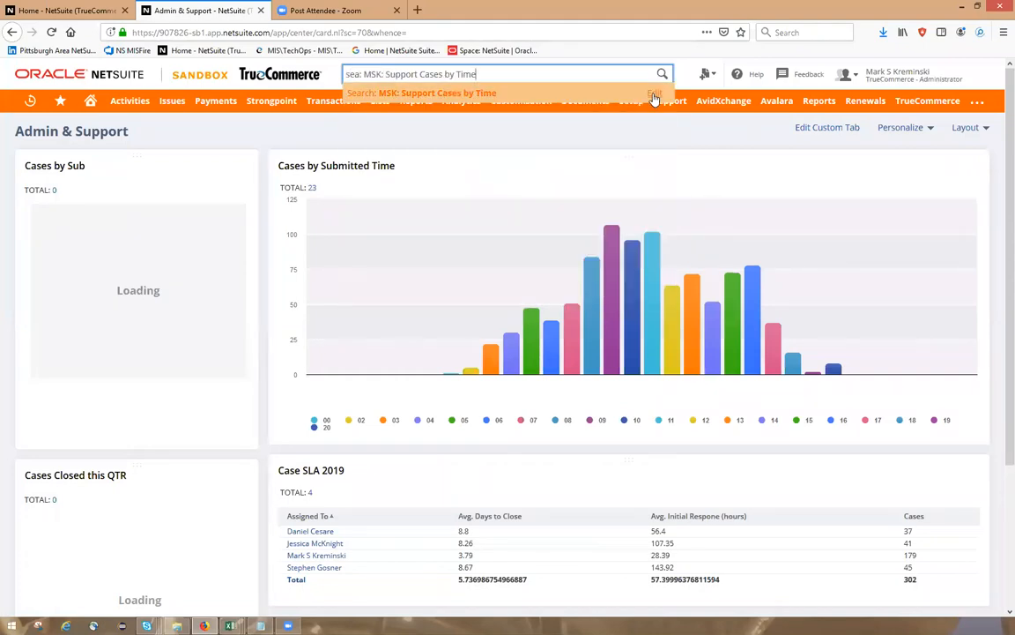
click(654, 95)
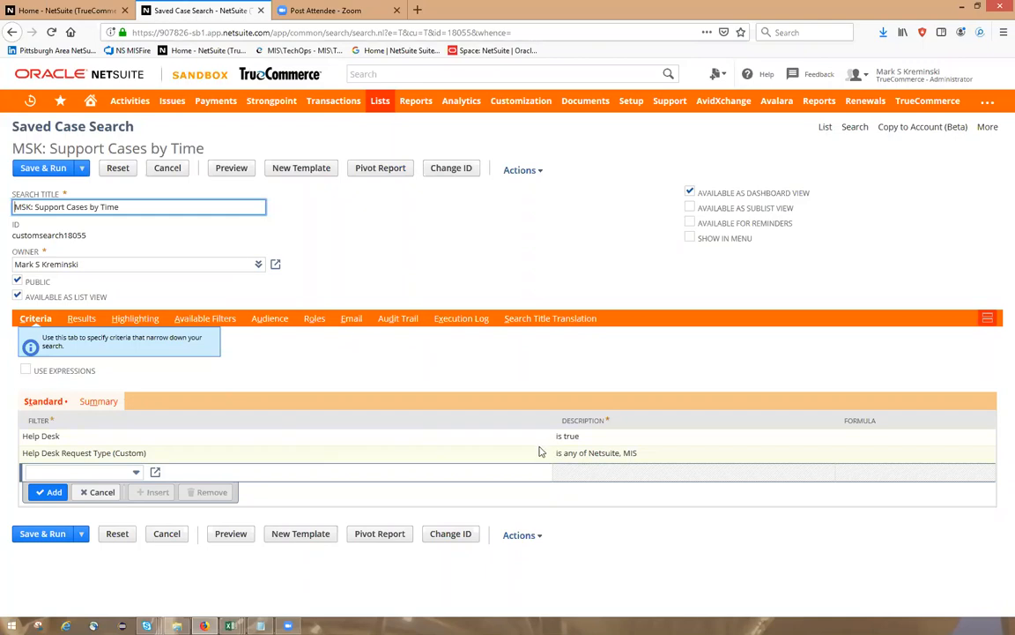
Review the case search's result columns, formula and output type, and run it to view its graph
click(80, 321)
scroll(254, 363, down, 2)
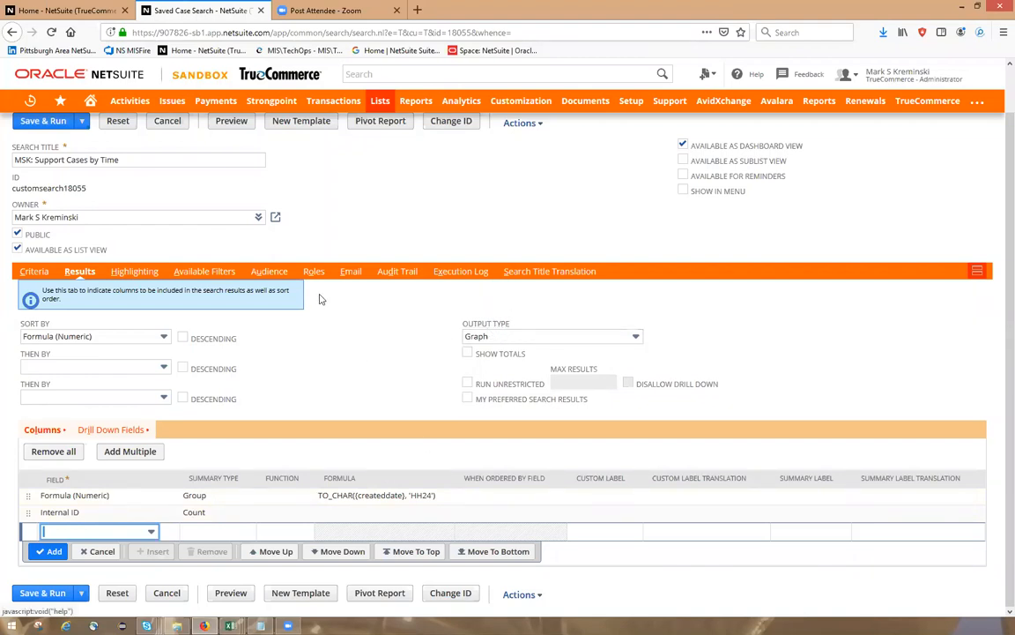
scroll(288, 264, up, 1)
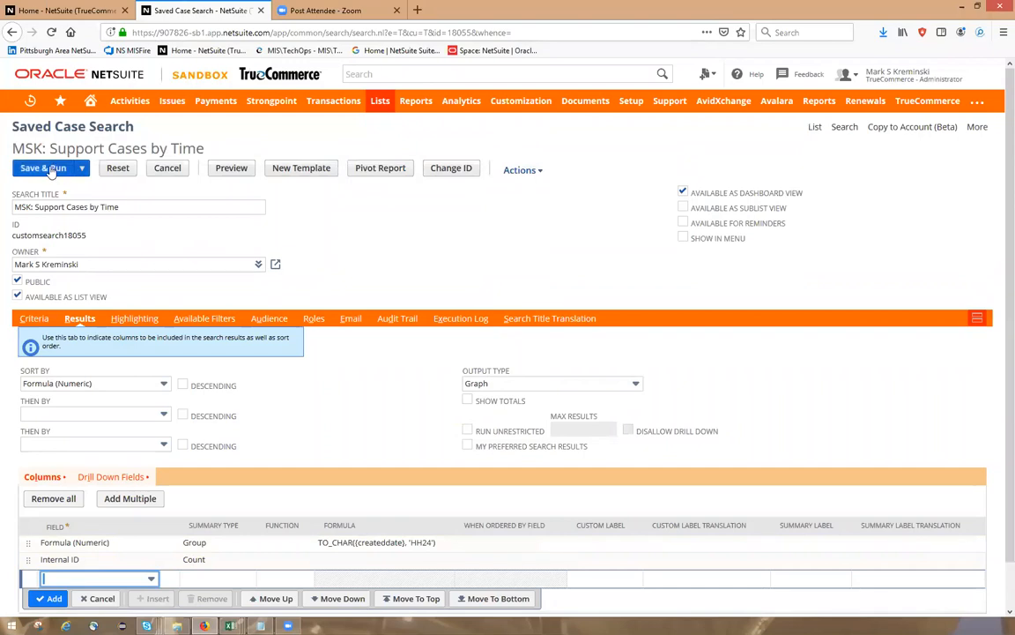
click(50, 169)
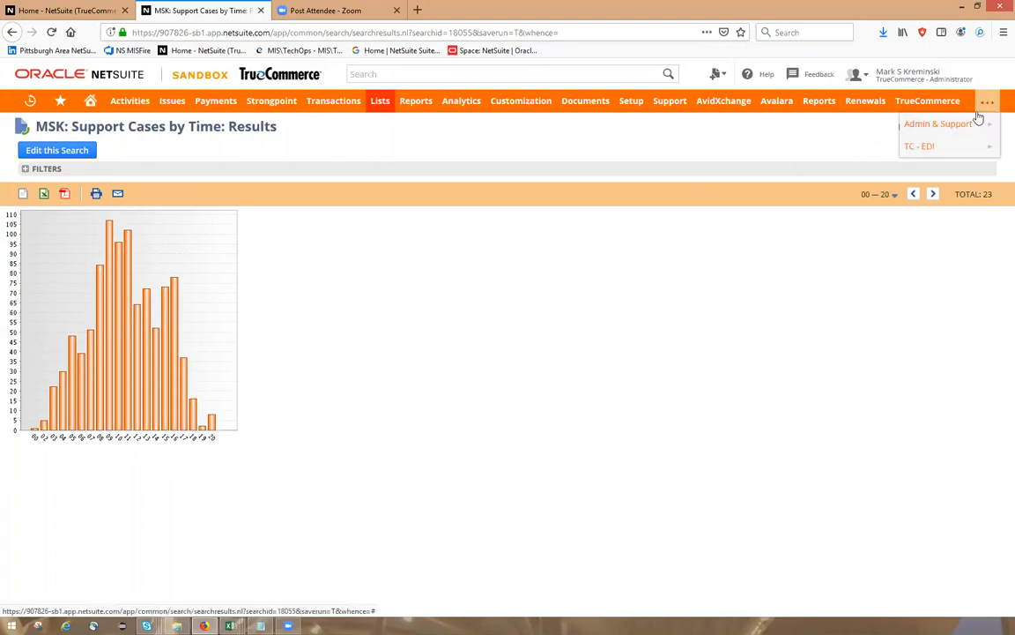
Return to the Admin & Support dashboard, add a Custom Search portlet above Cases by Submitted Time, and finish personalizing
click(963, 124)
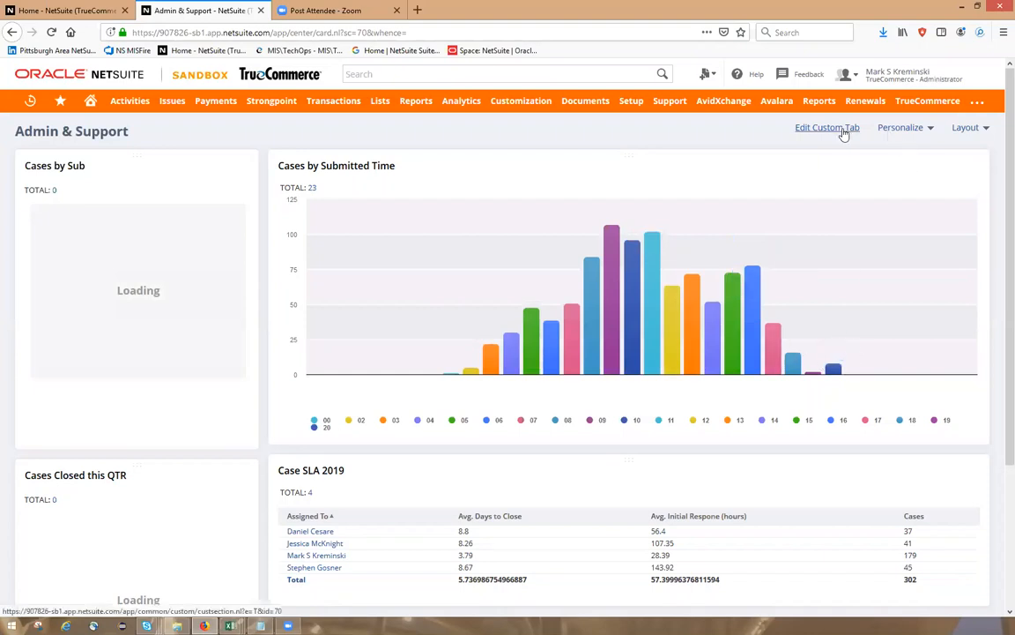
click(879, 129)
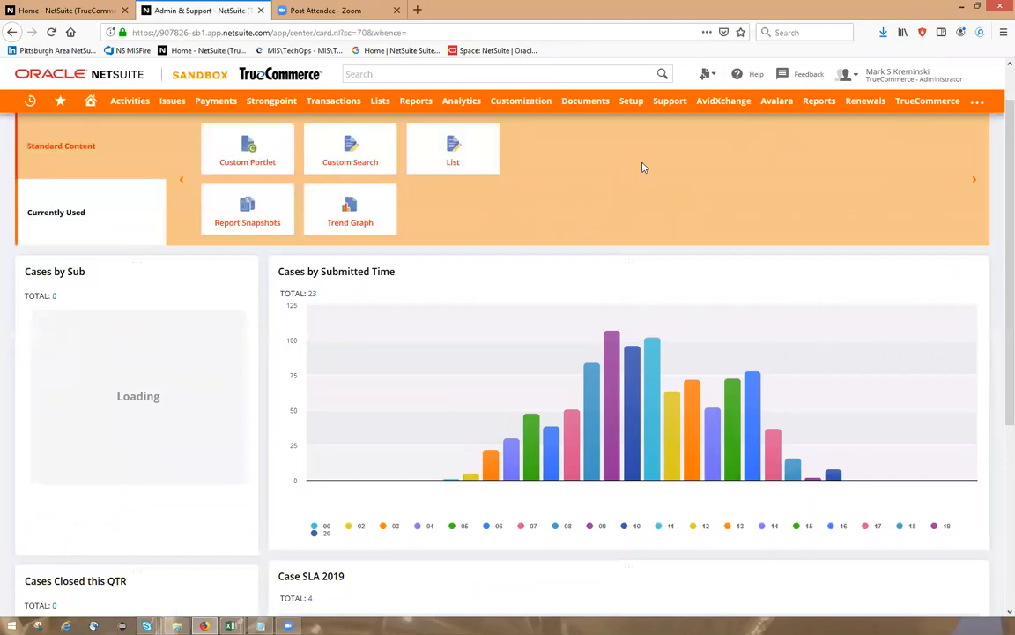
drag(352, 166, 477, 270)
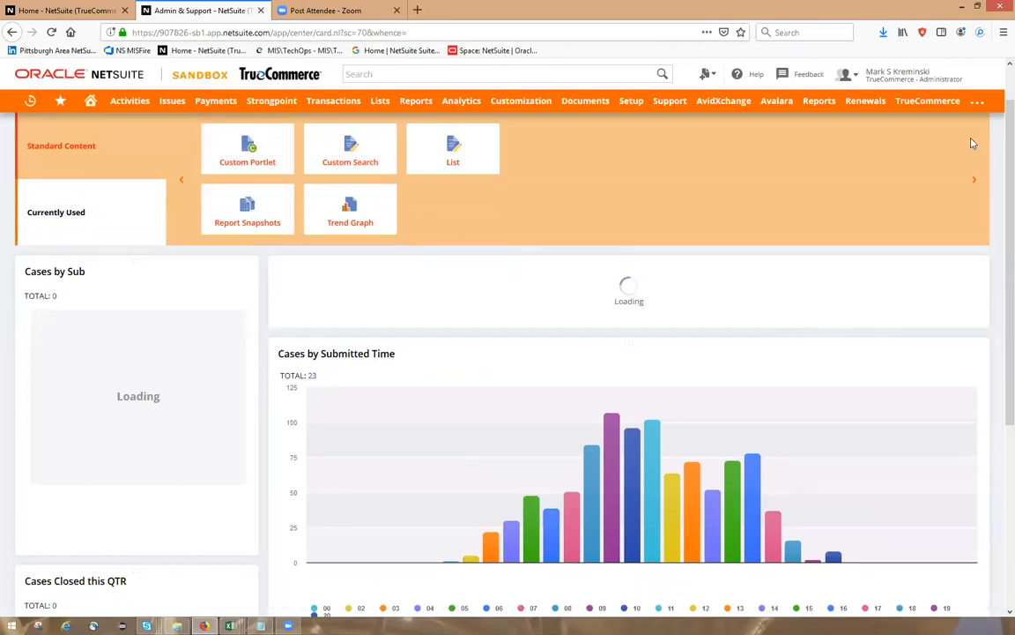
scroll(979, 134, up, 1)
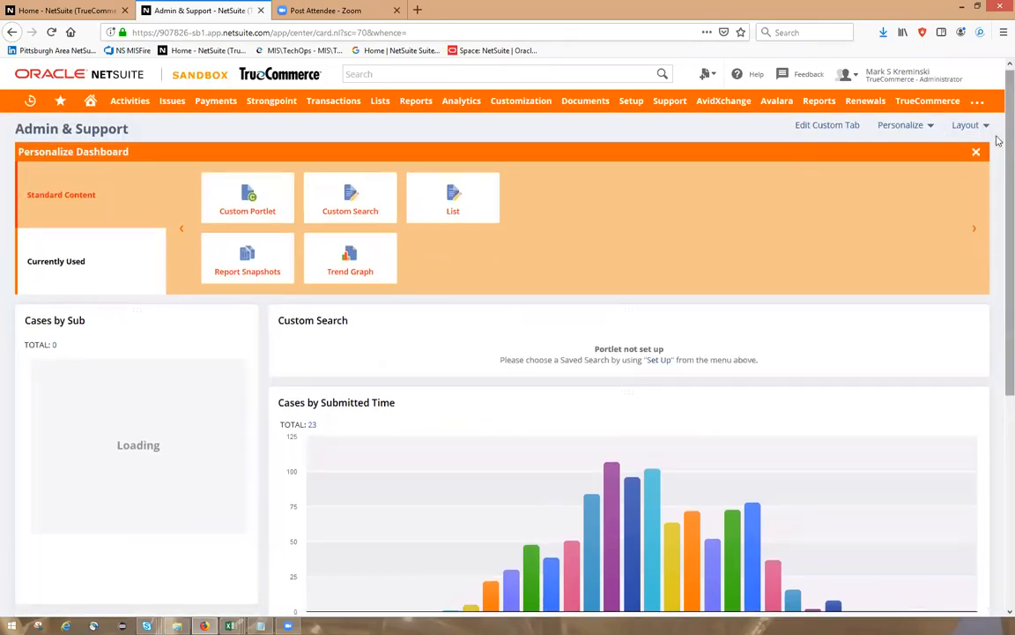
scroll(960, 147, down, 1)
scroll(972, 141, up, 1)
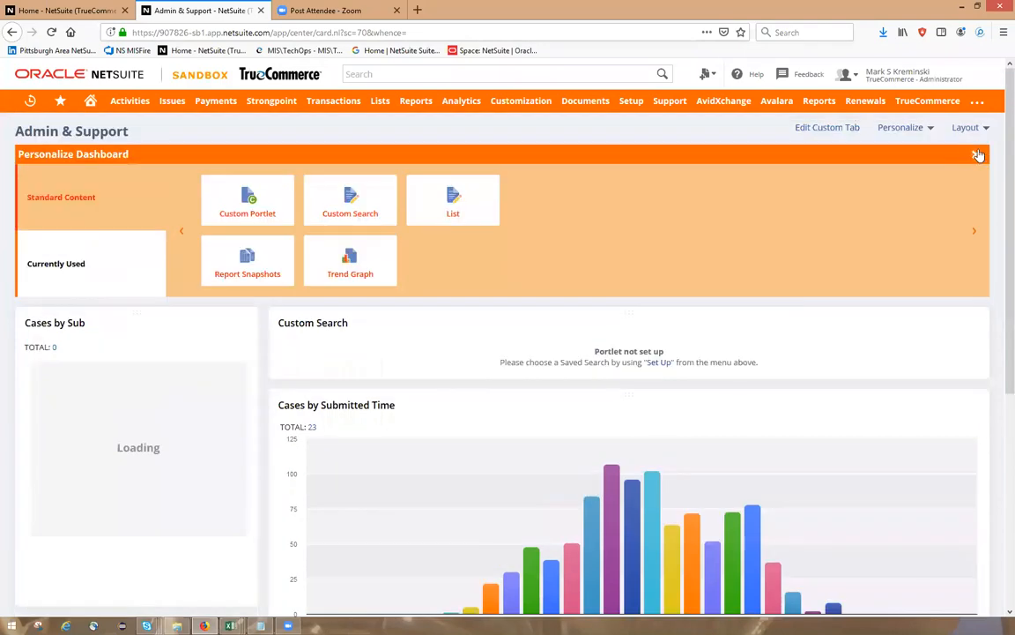
click(976, 156)
Set up the new Custom Search portlet with the search MSK: Support Cases by Time and the title Demo Cases, and save it
click(973, 166)
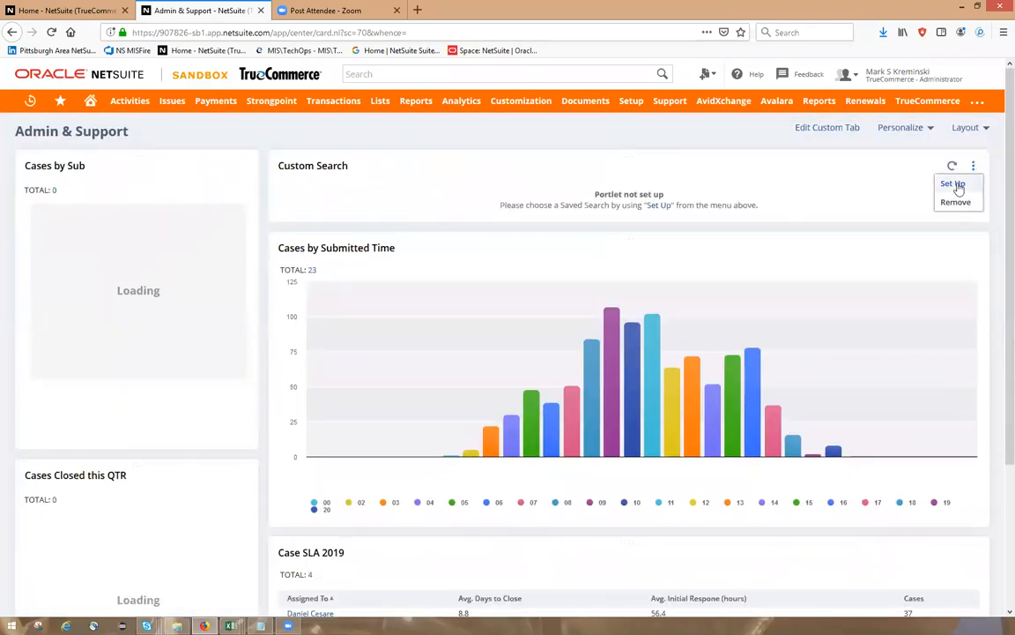
click(955, 185)
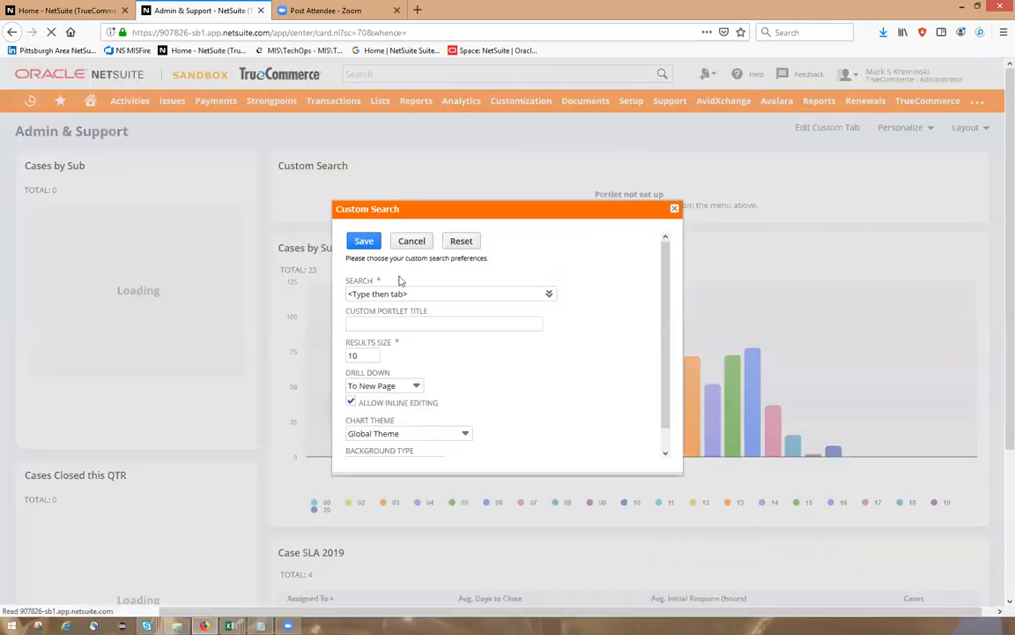
click(431, 293)
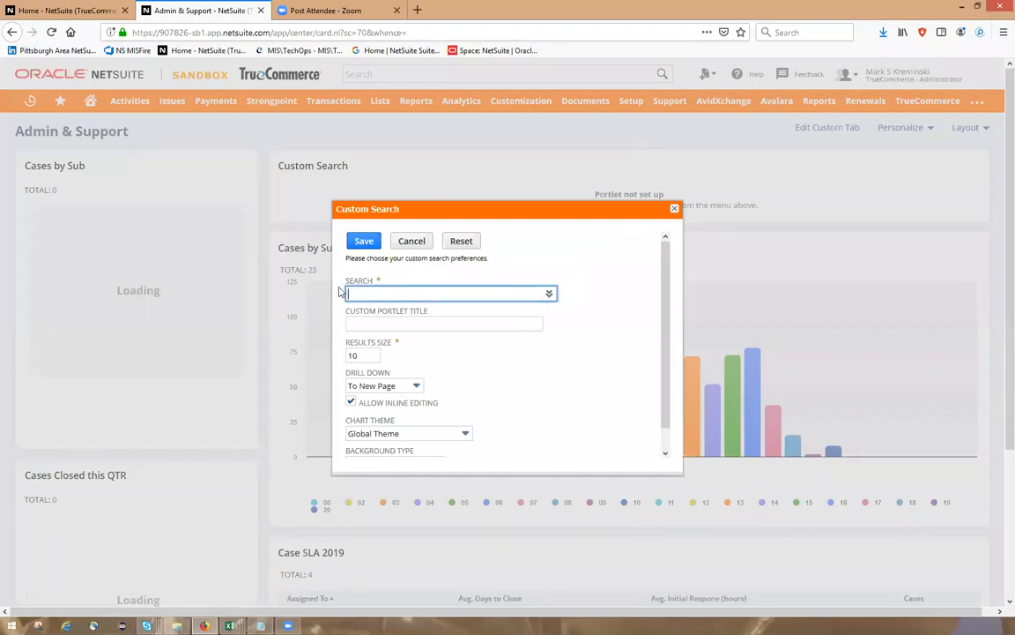
text(MSK: Support Cases by Time)
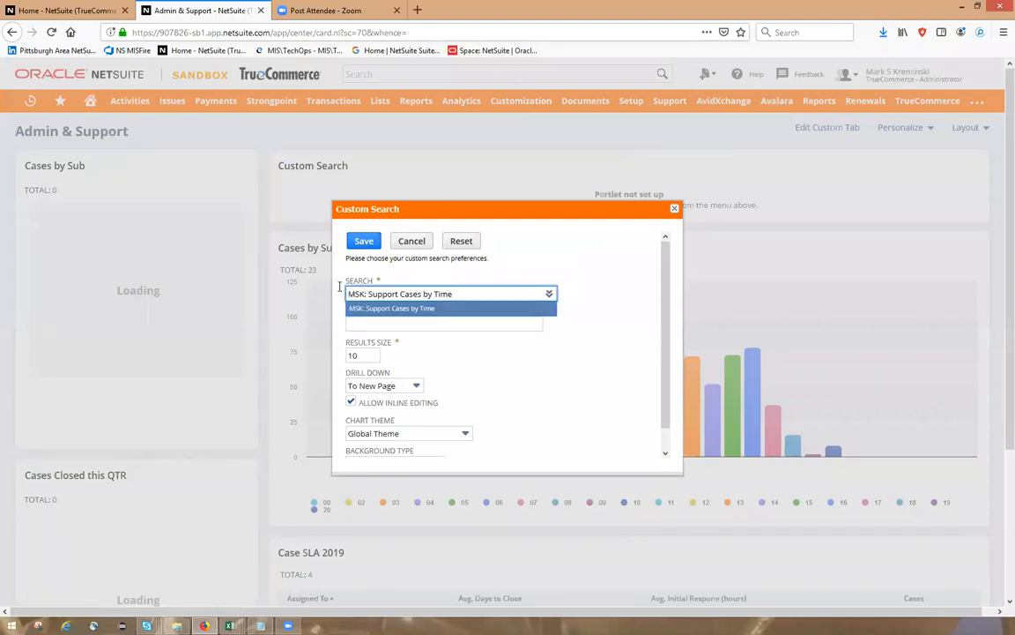
click(413, 323)
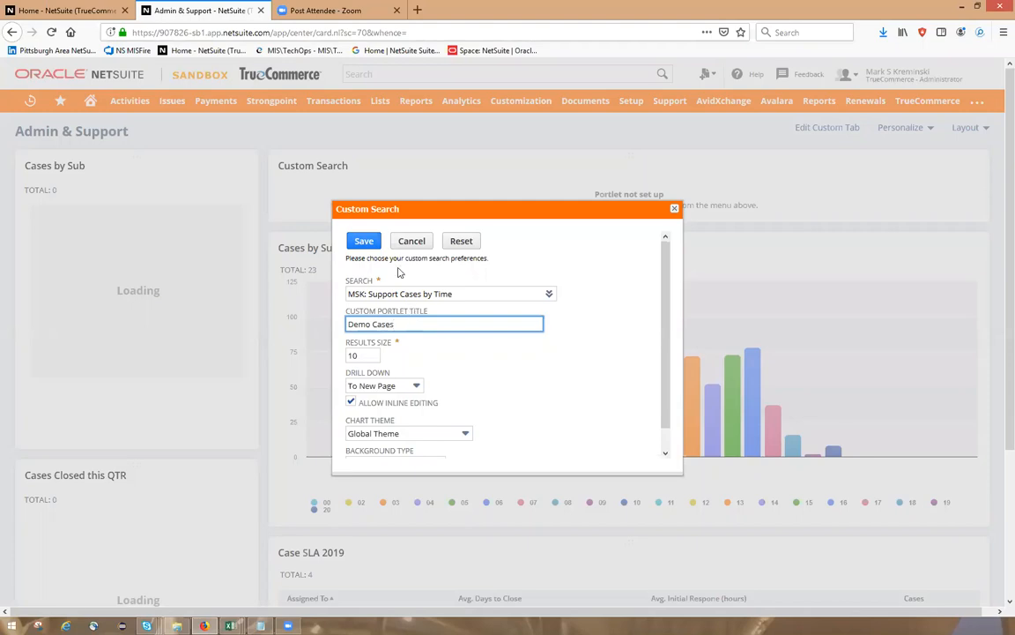
scroll(445, 301, down, 1)
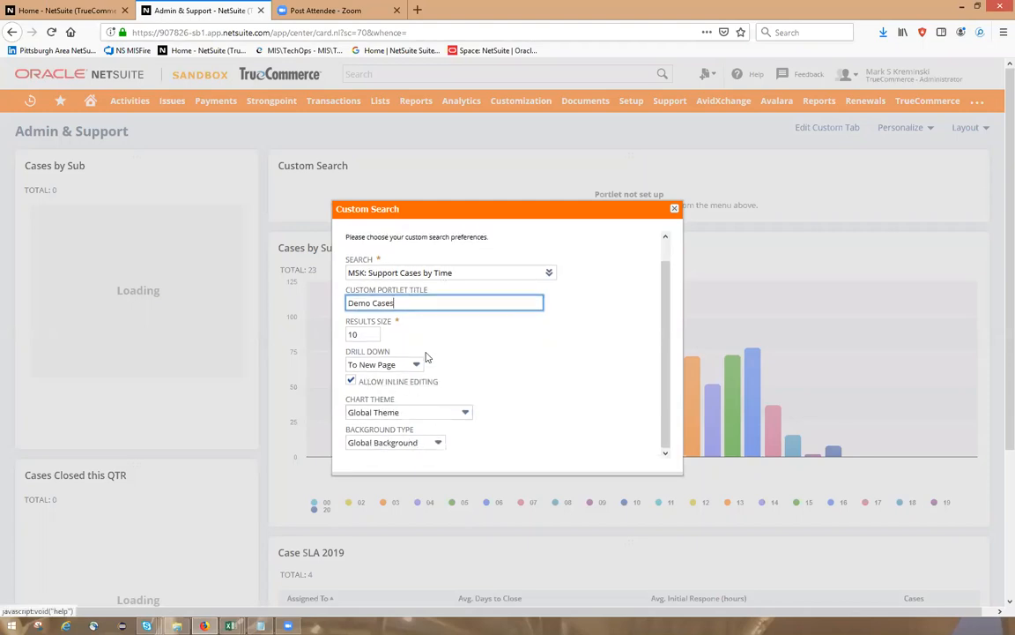
scroll(363, 245, up, 1)
click(363, 243)
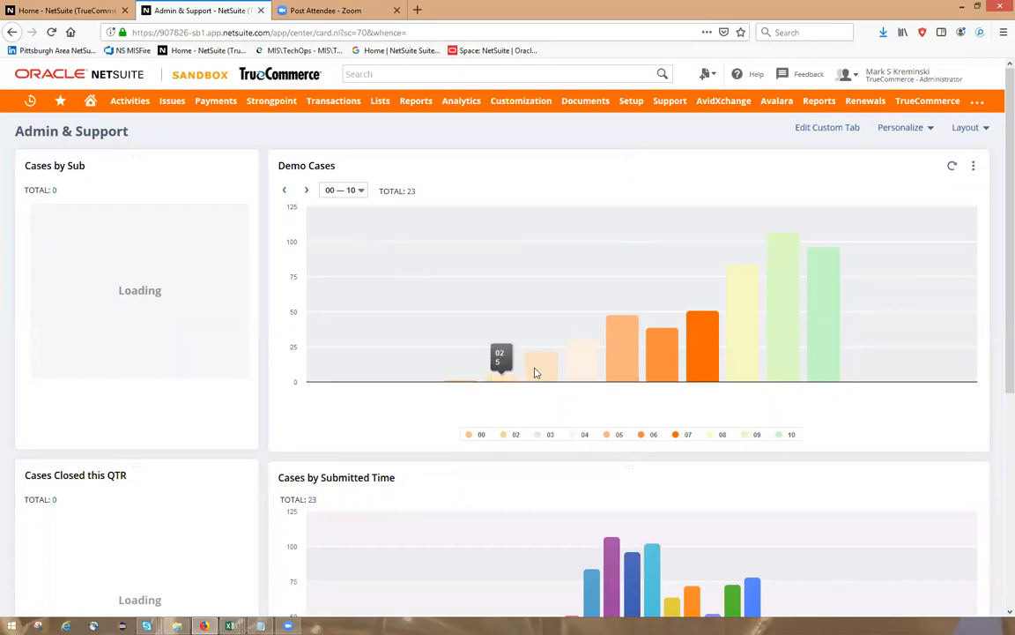
mouse_move(536, 372)
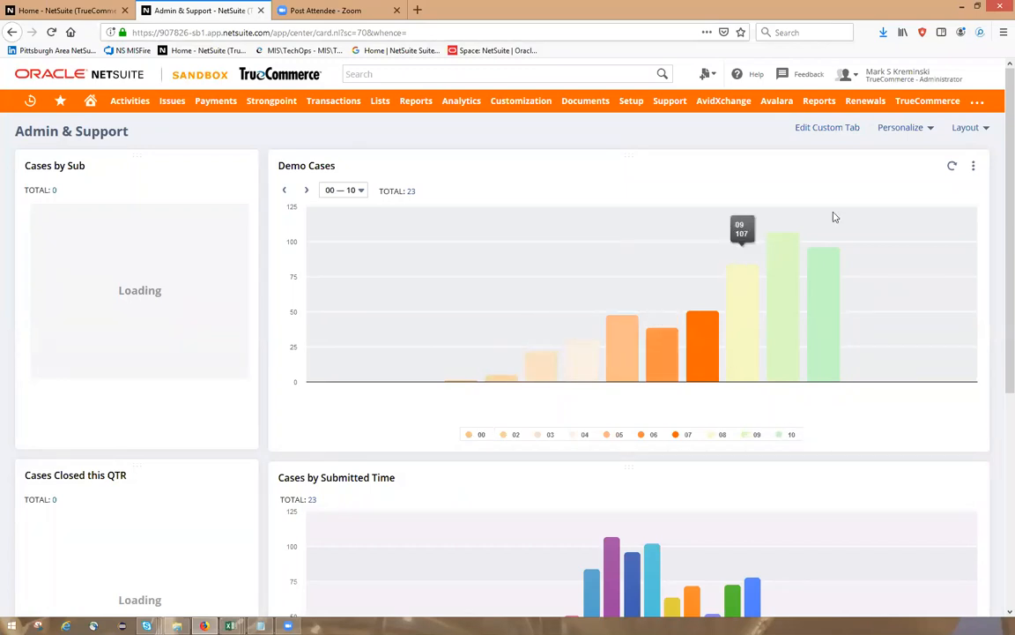
Reopen the Demo Cases portlet's setup and set its results size to 24
click(331, 190)
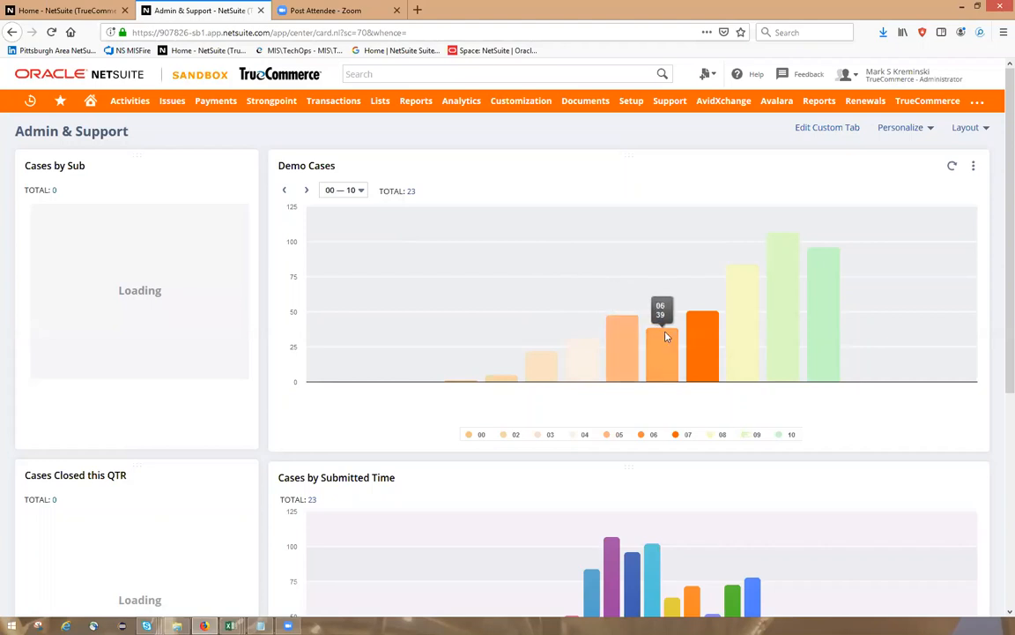
click(974, 167)
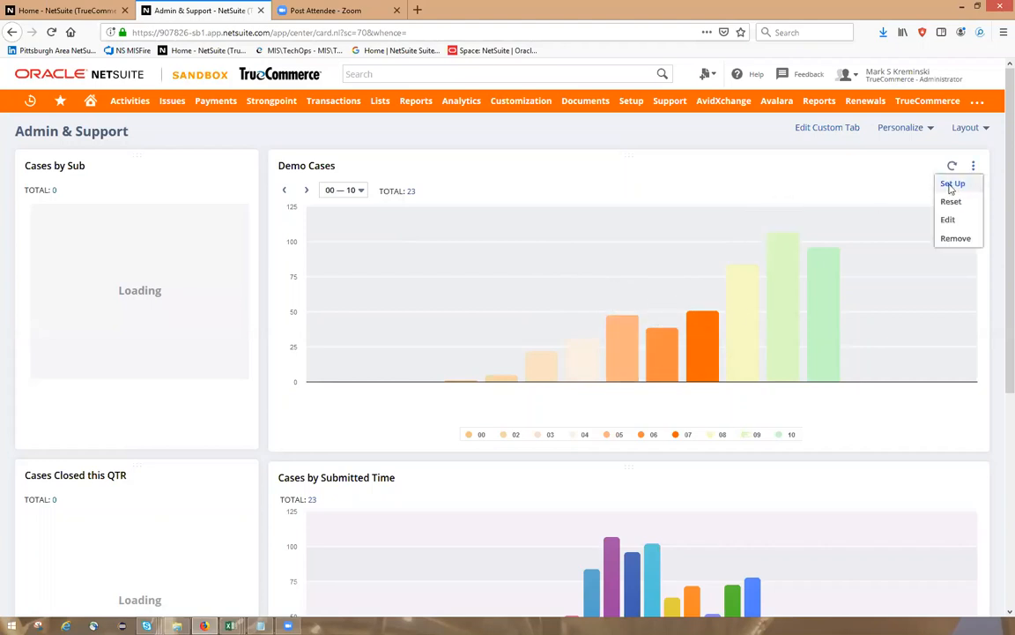
click(952, 185)
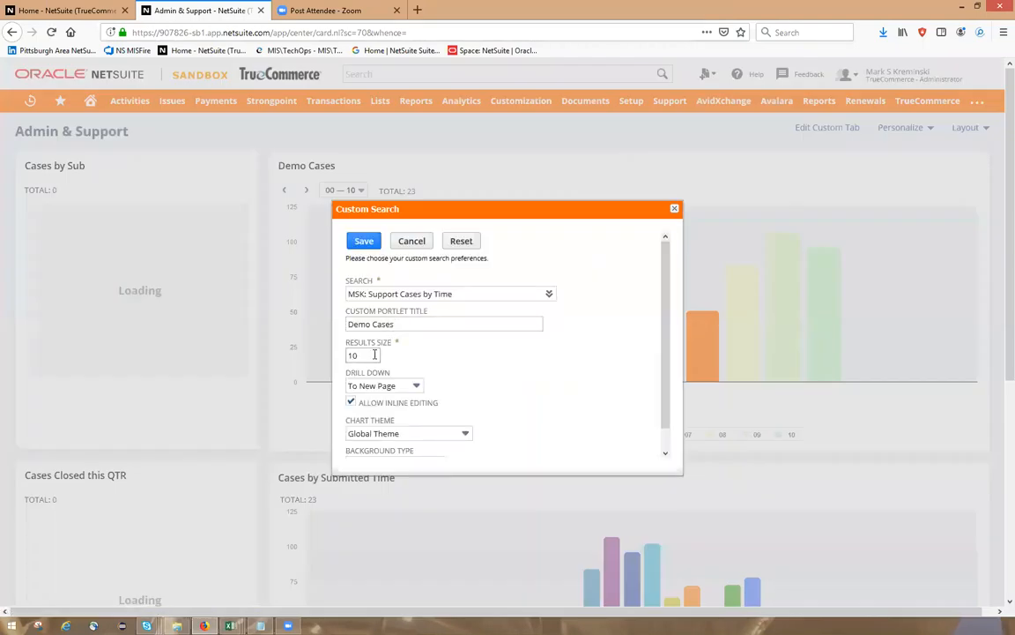
drag(365, 355, 328, 348)
text(24)
scroll(426, 348, down, 2)
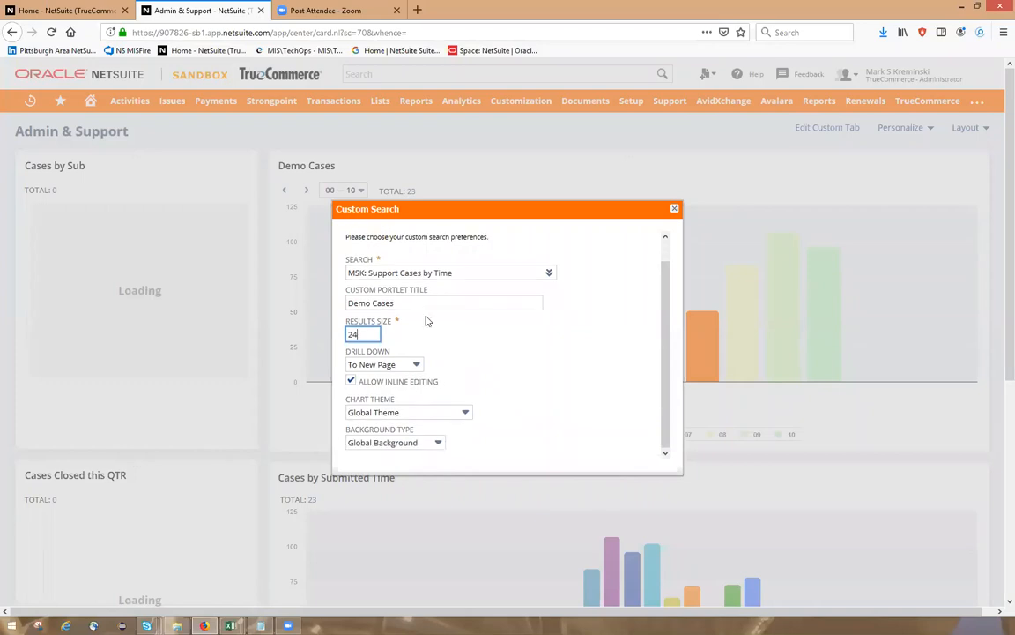
Set the Demo Cases portlet's chart theme to Basic and background type to Lines, and save the setup
scroll(529, 342, up, 2)
scroll(529, 342, down, 2)
click(416, 444)
click(418, 444)
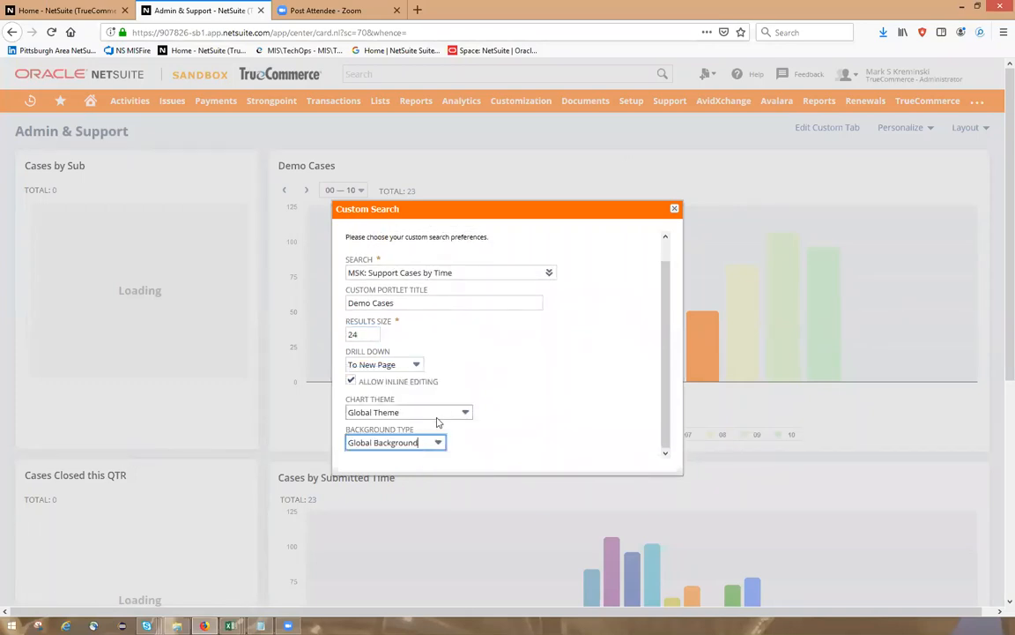
click(437, 414)
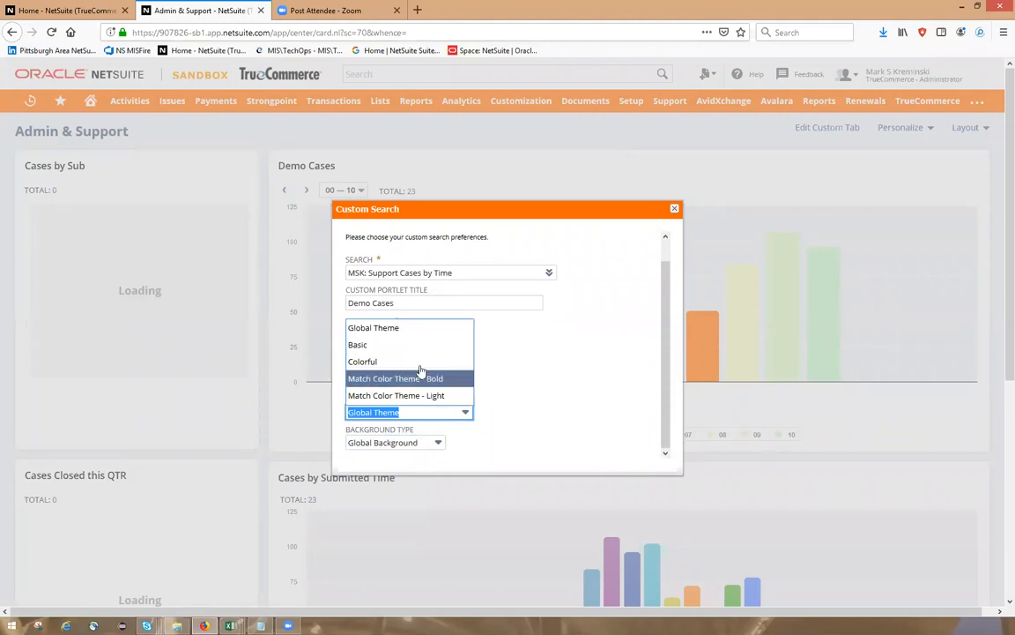
scroll(401, 344, down, 1)
click(391, 295)
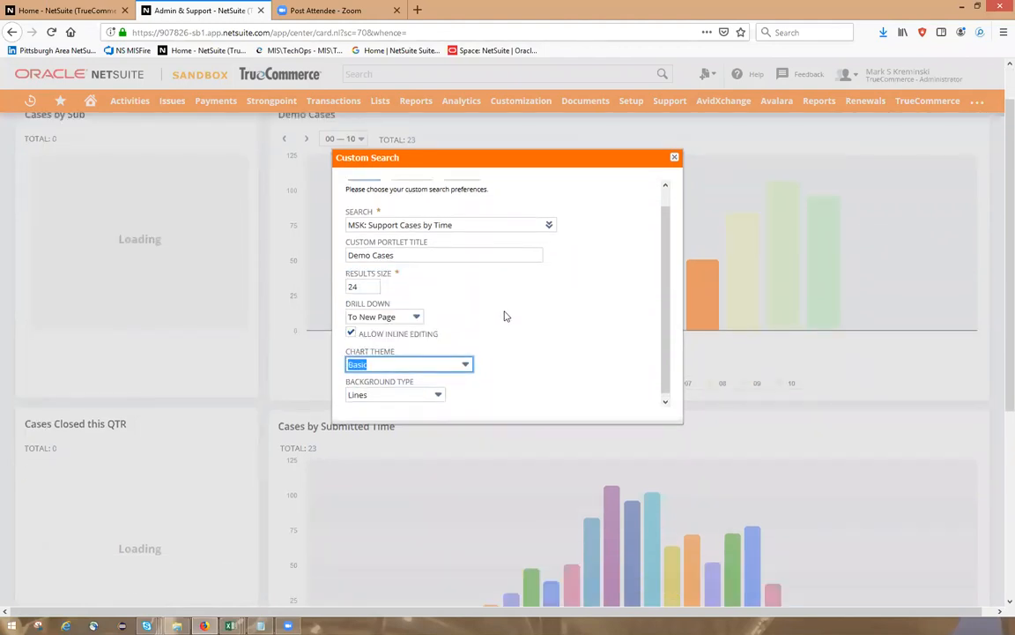
scroll(571, 283, up, 4)
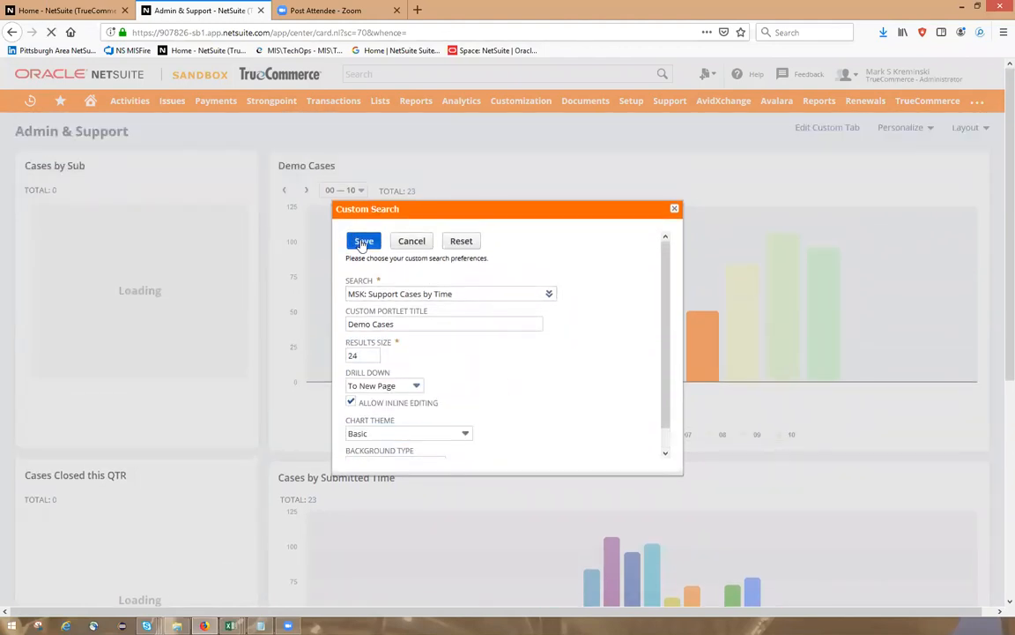
click(358, 240)
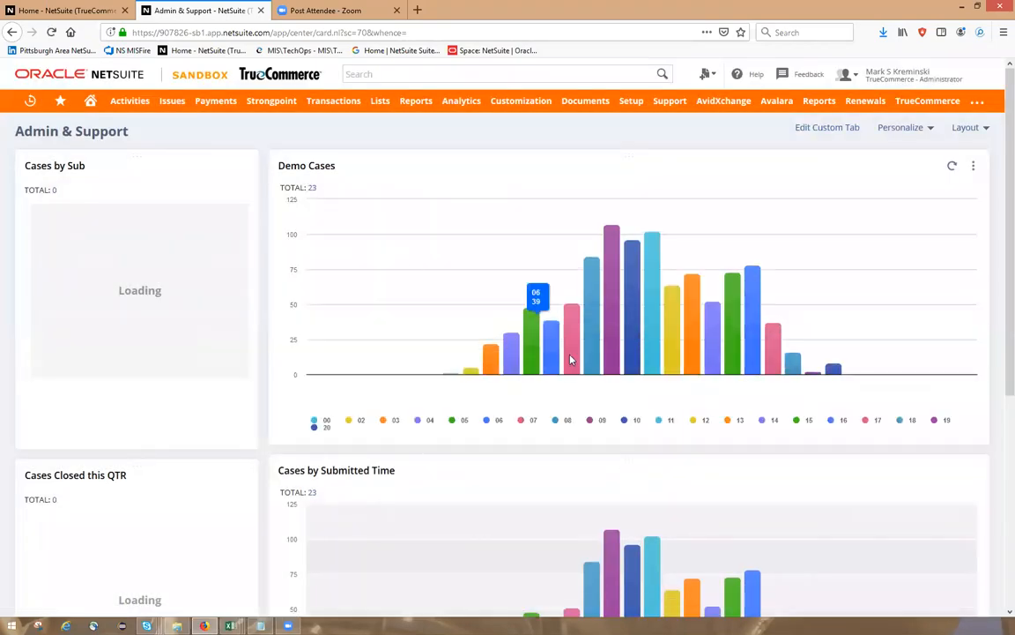